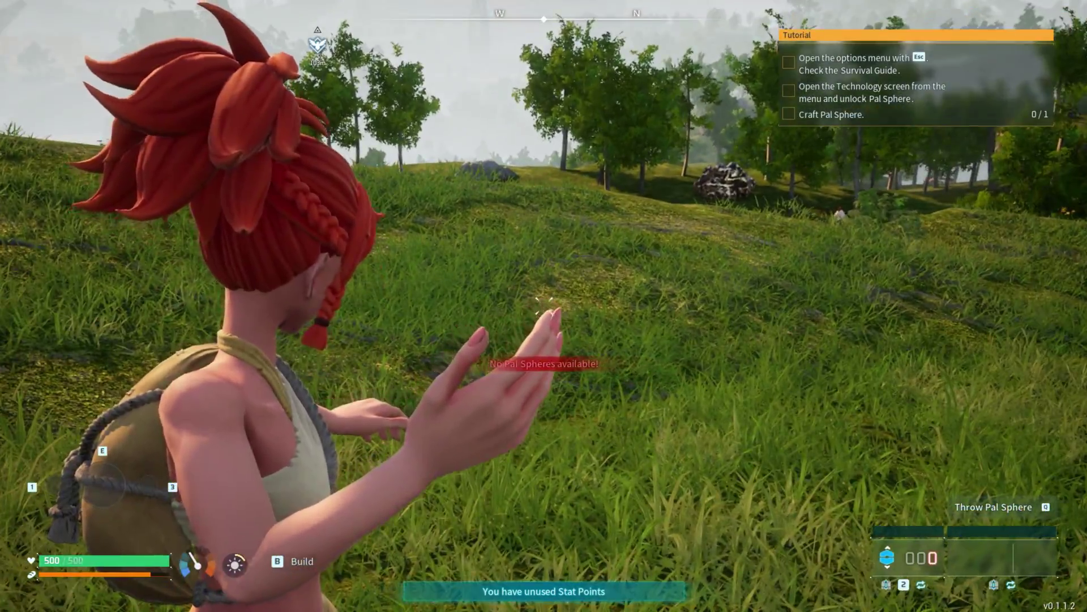
Sprint the character off the hilltop cliff into the dirt clearing beside two Cattiva
key(w)
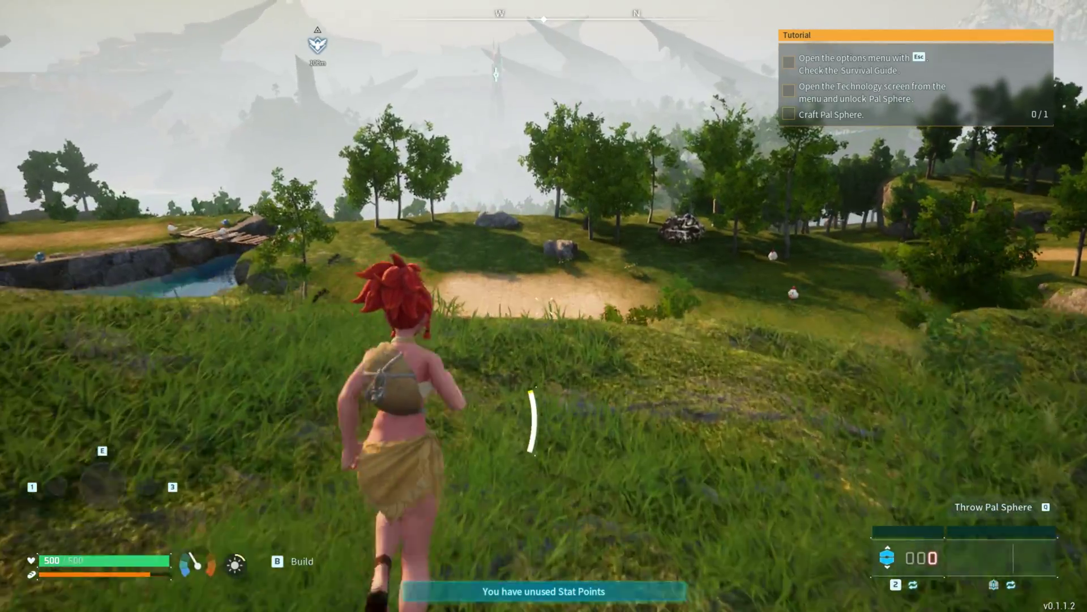
key(space)
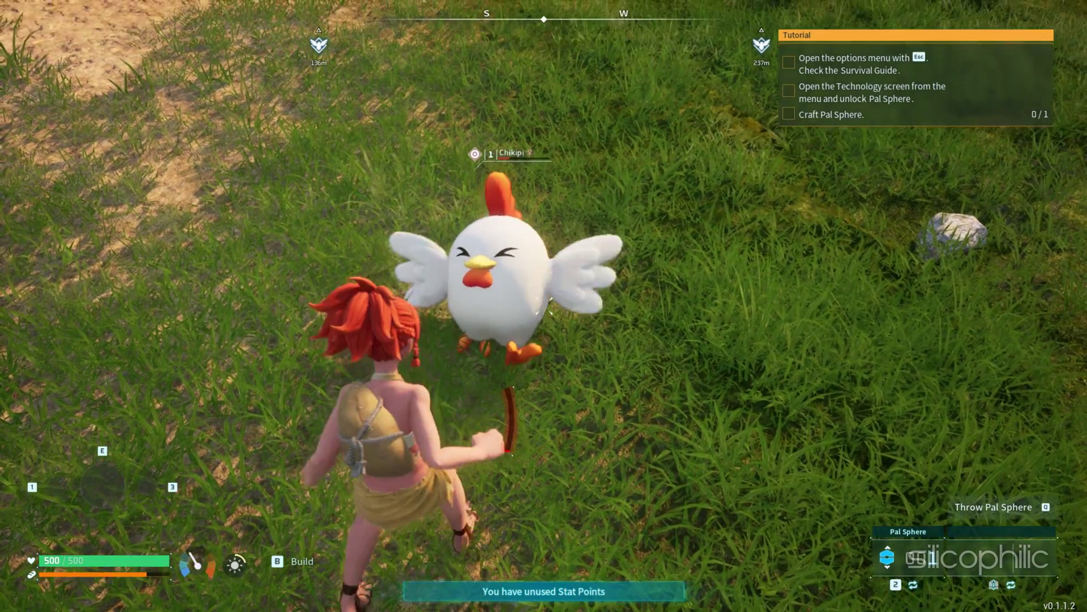
Start placing a Primitive Workbench from the build menu, then bring up Windows search
key(b)
click(624, 157)
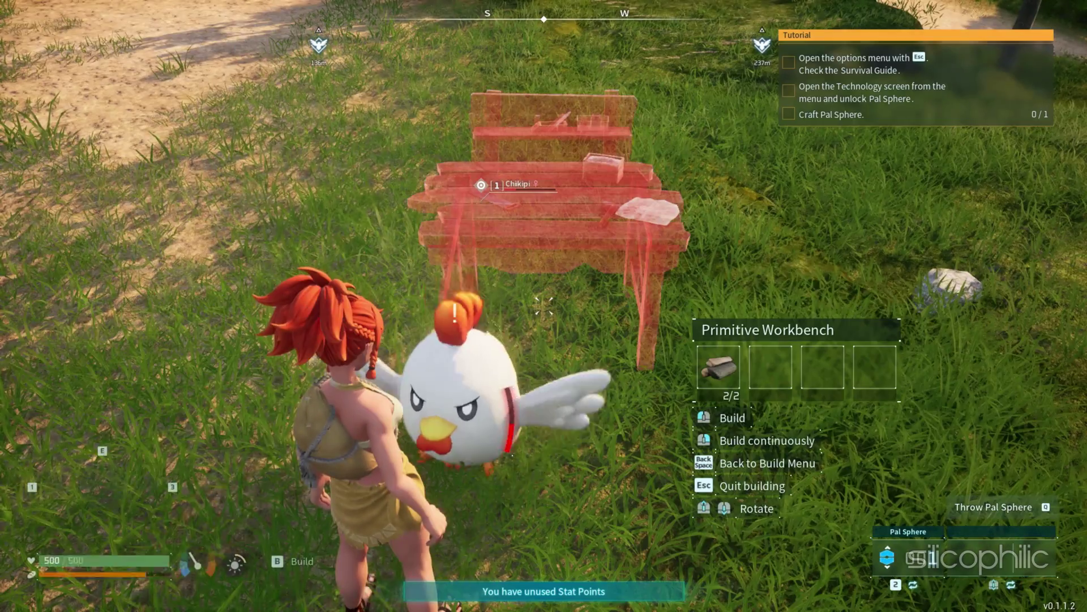
click(40, 599)
text(Task Manager)
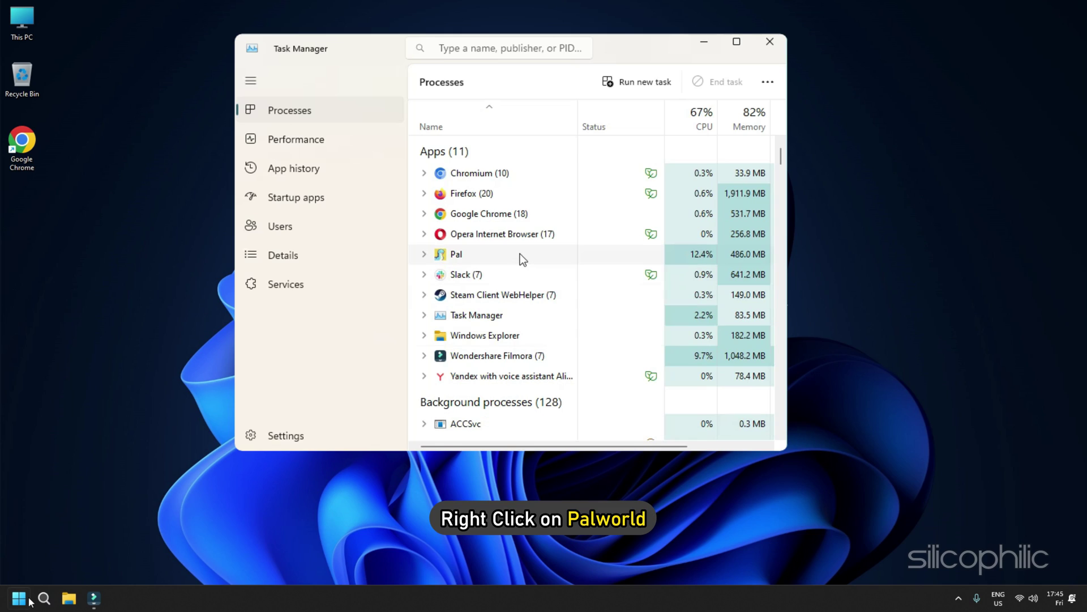
End the Pal process with End task and close Task Manager
right_click(517, 254)
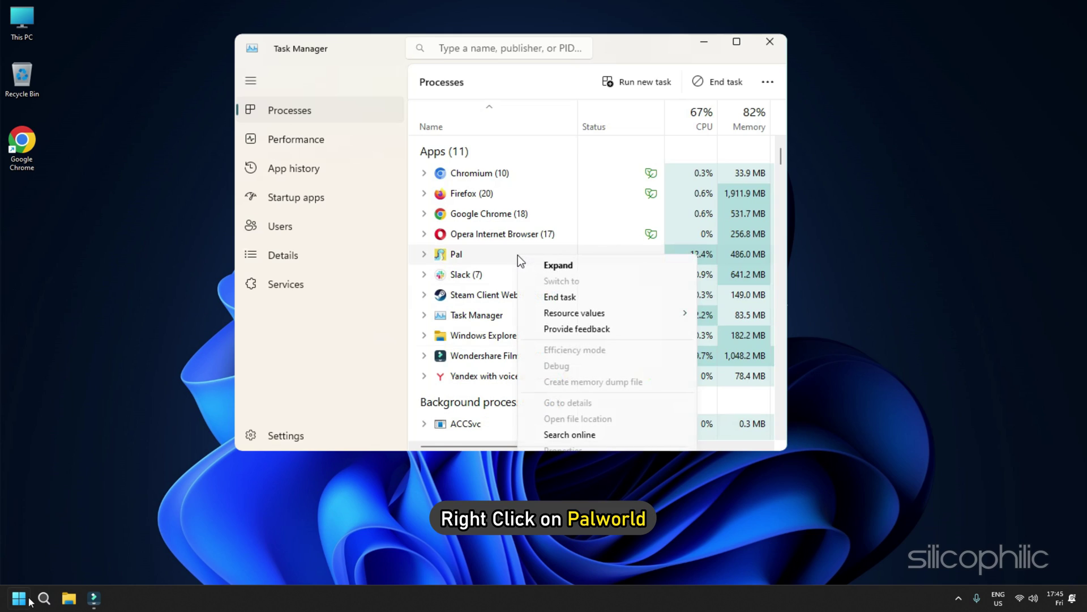
click(560, 297)
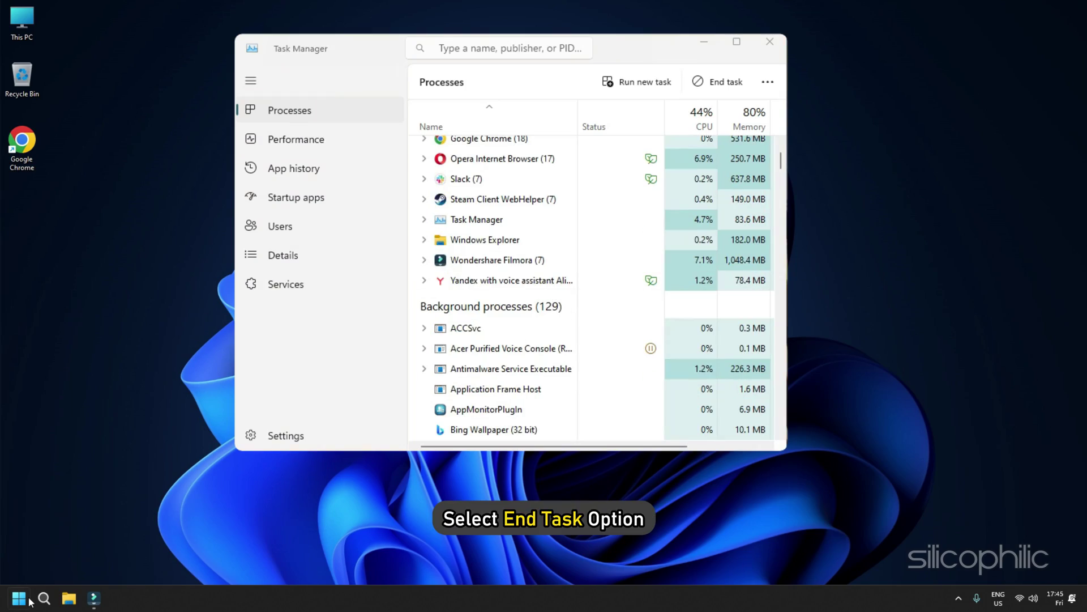
click(768, 42)
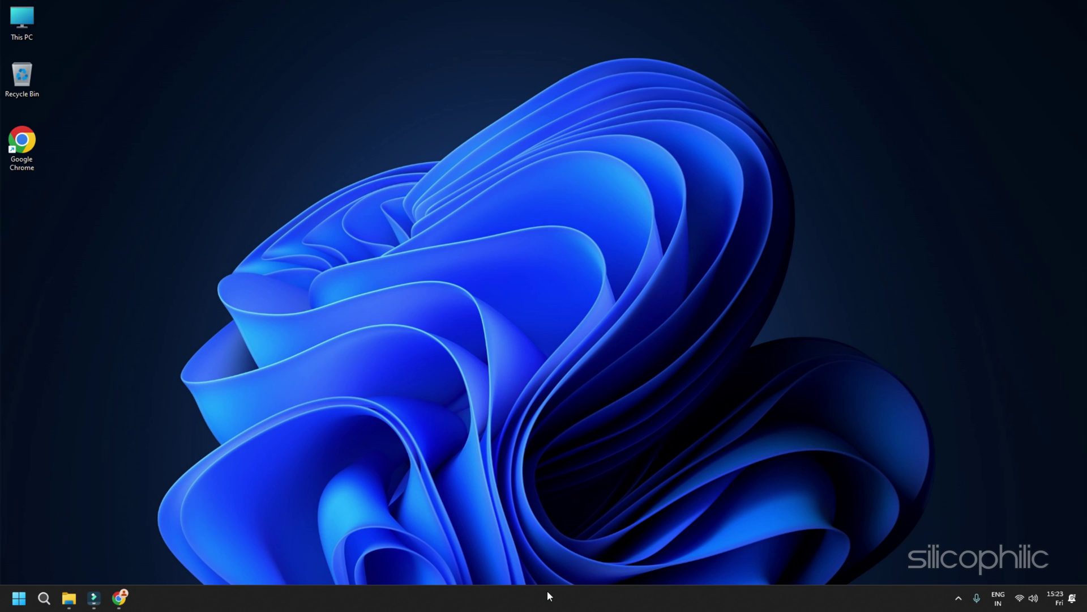
Accept the Pocketpair Discord invite in Chrome to join the Craftopia, Palworld server
click(119, 597)
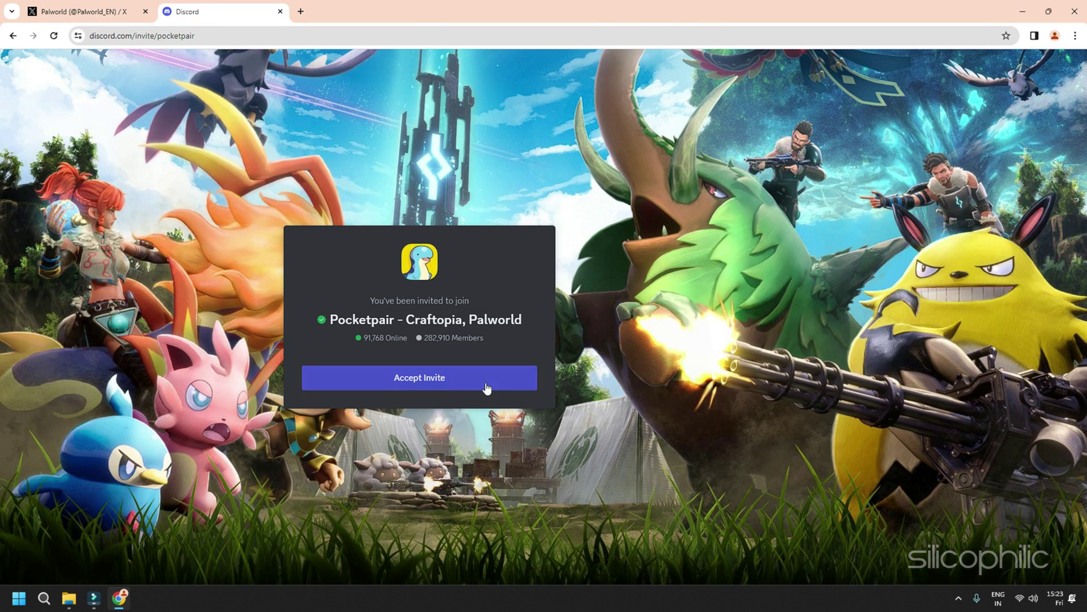
click(485, 384)
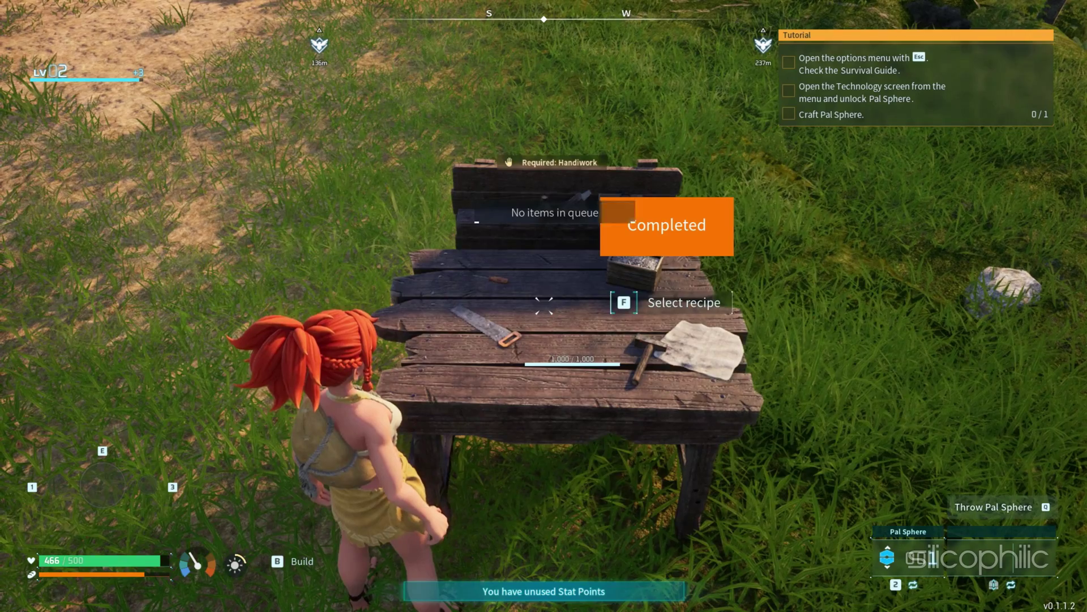
key(f)
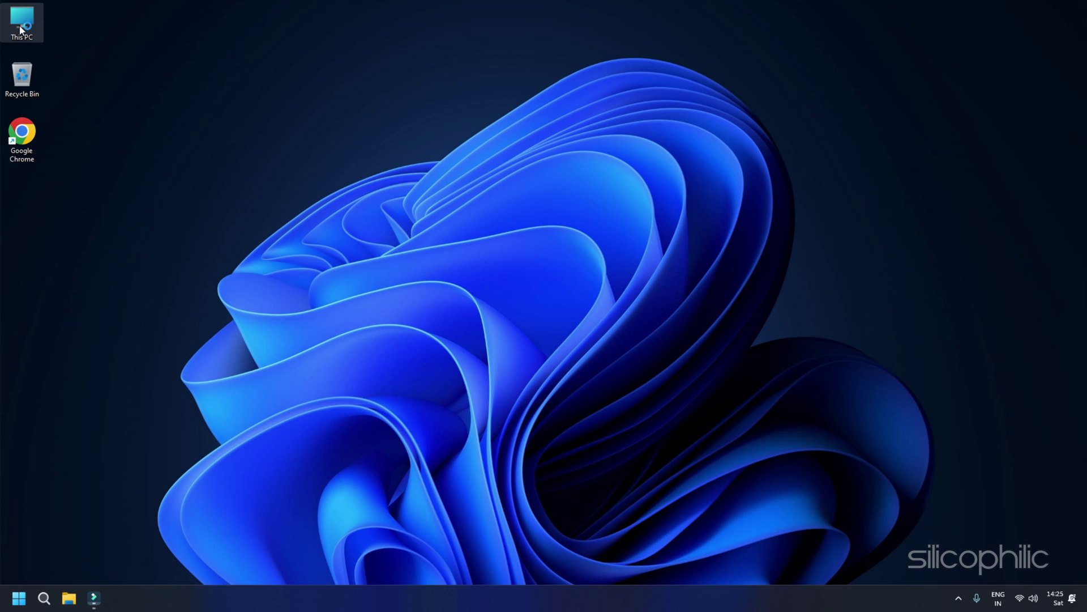
Open the Properties of Palworld-WinGDK-Shipping.exe by browsing from This PC
double_click(20, 30)
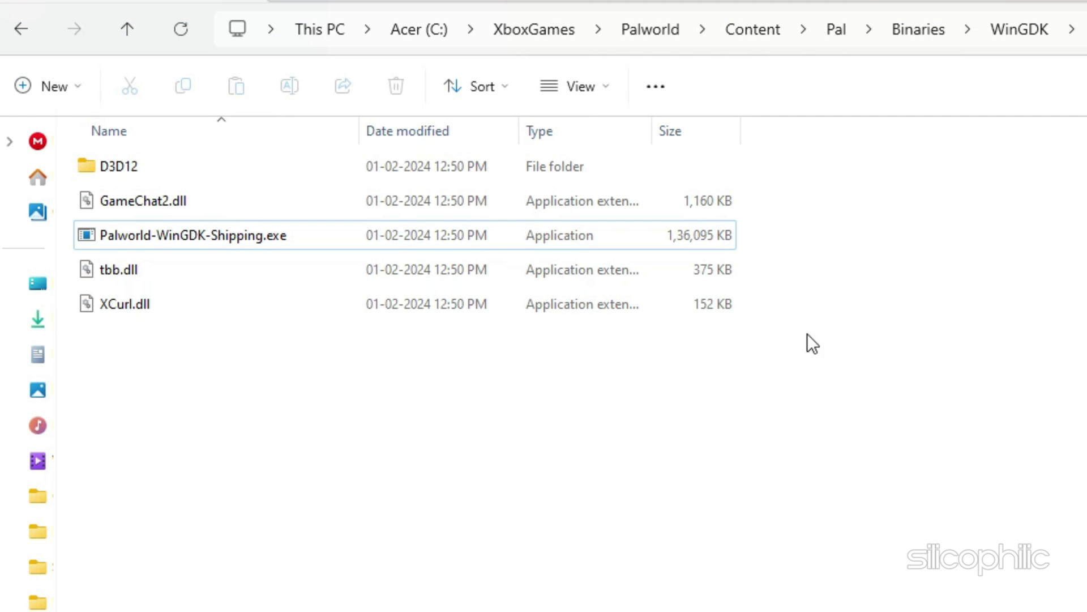
click(315, 227)
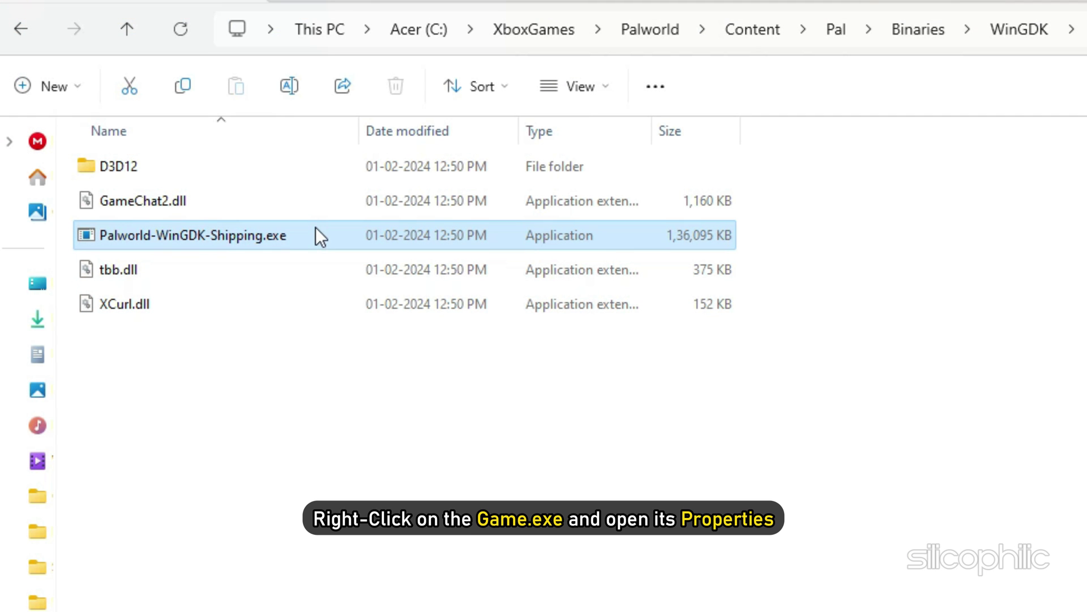
right_click(279, 236)
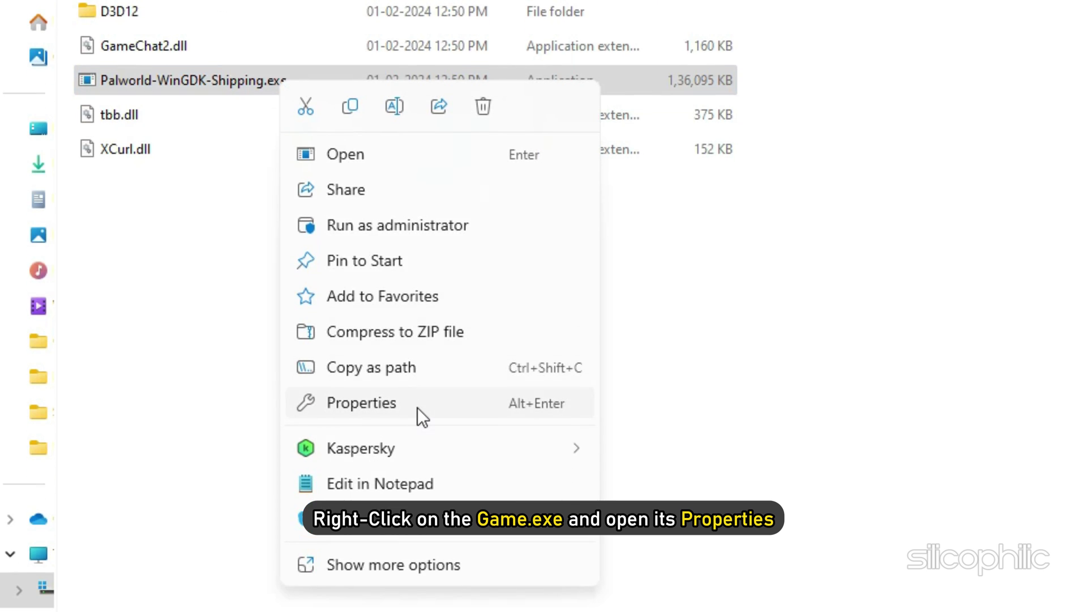
click(418, 476)
Disable fullscreen optimizations, enable Run as administrator, and apply on the Compatibility tab
click(476, 57)
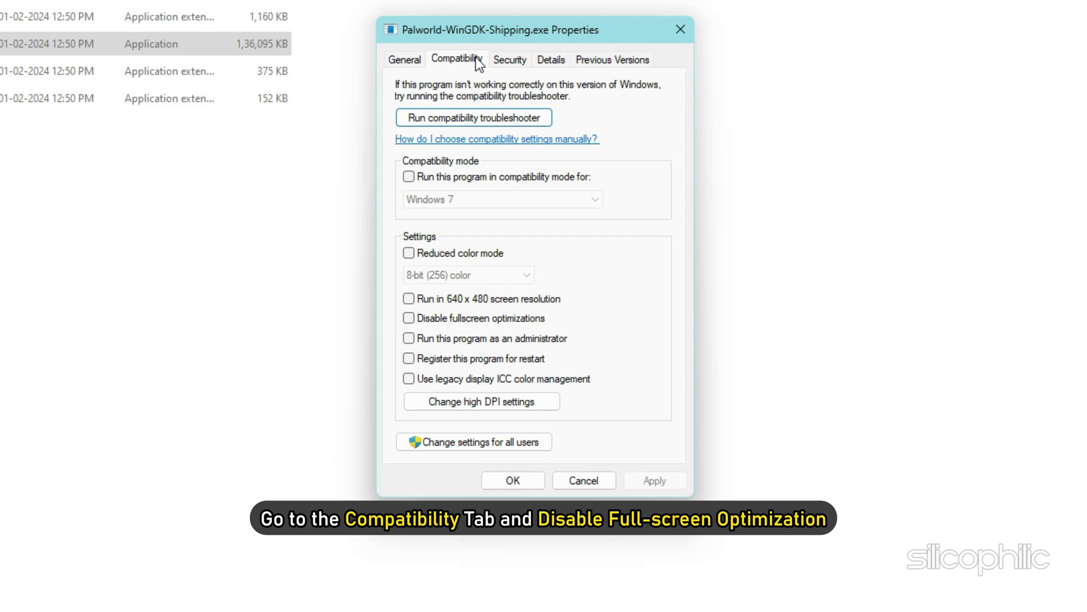
click(408, 318)
click(428, 354)
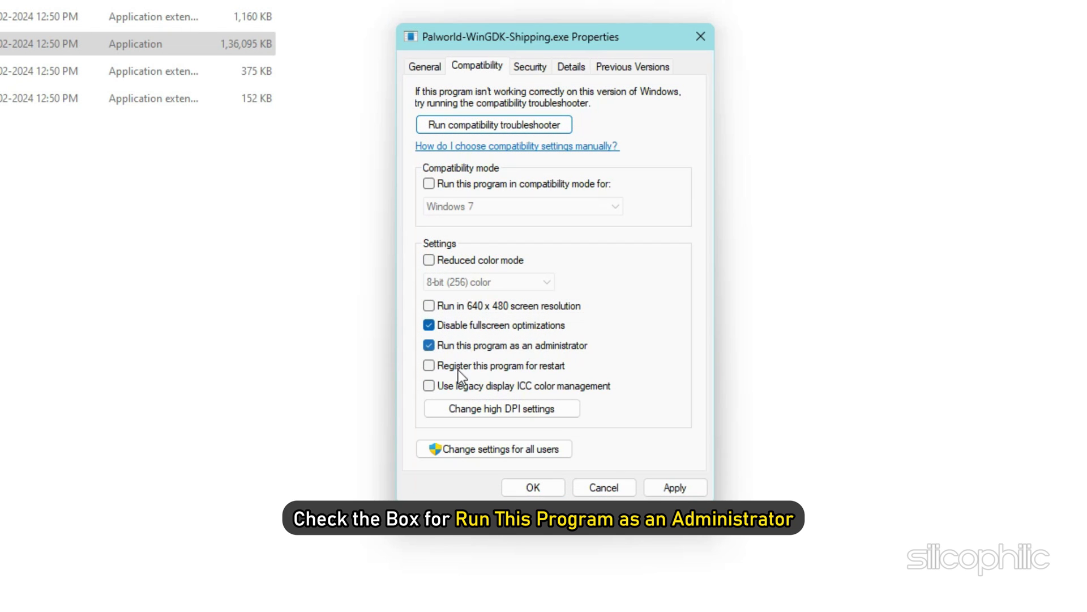
click(683, 488)
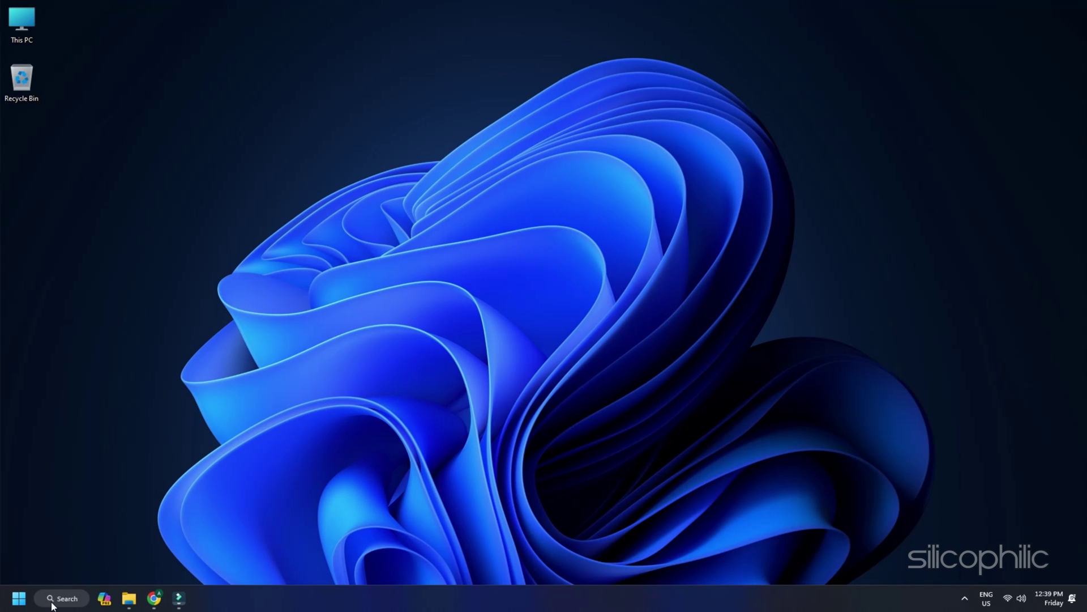
Run Verify integrity of game files for THE FINALS from its Installed Files properties
click(52, 599)
text(steam)
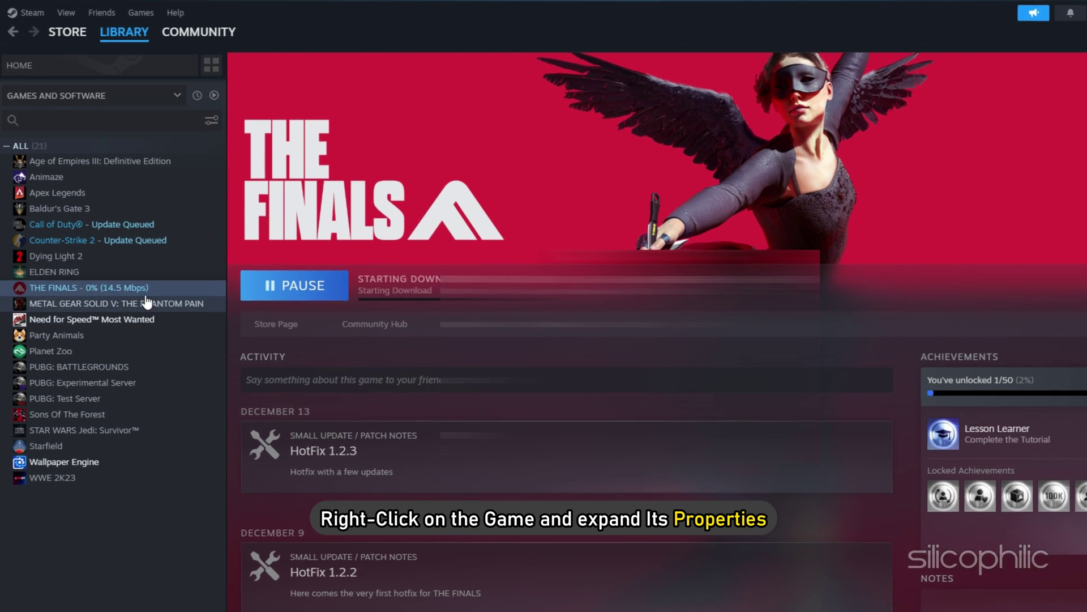
right_click(143, 298)
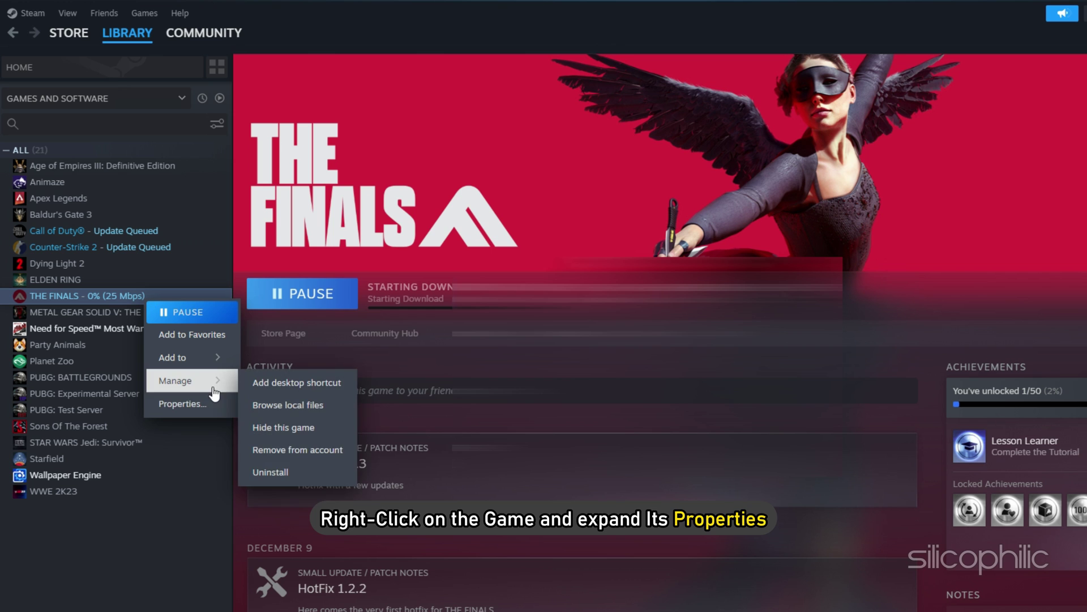
click(187, 403)
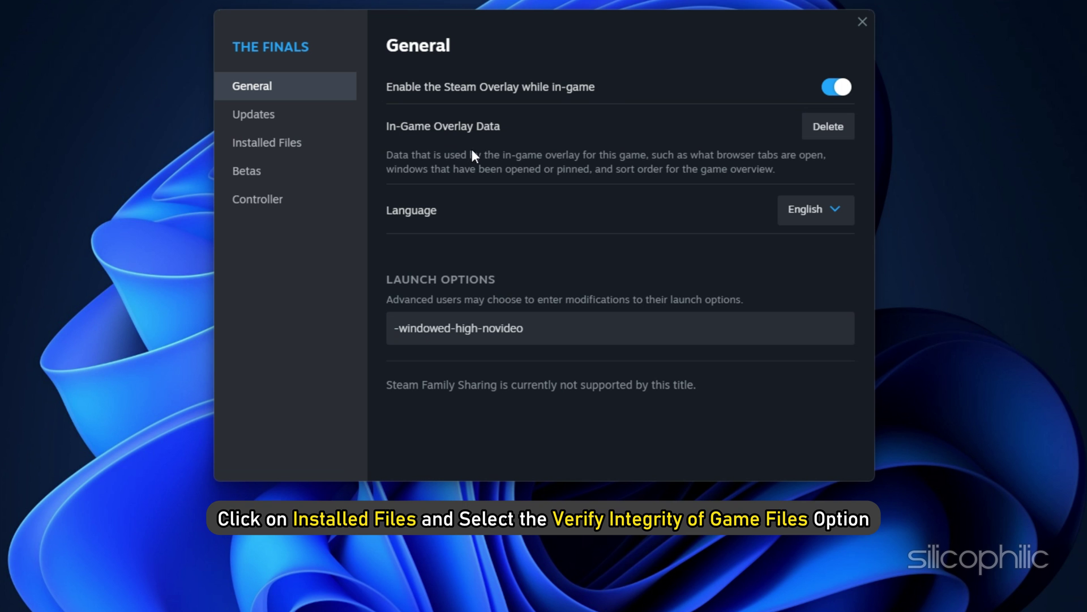
click(282, 147)
click(795, 204)
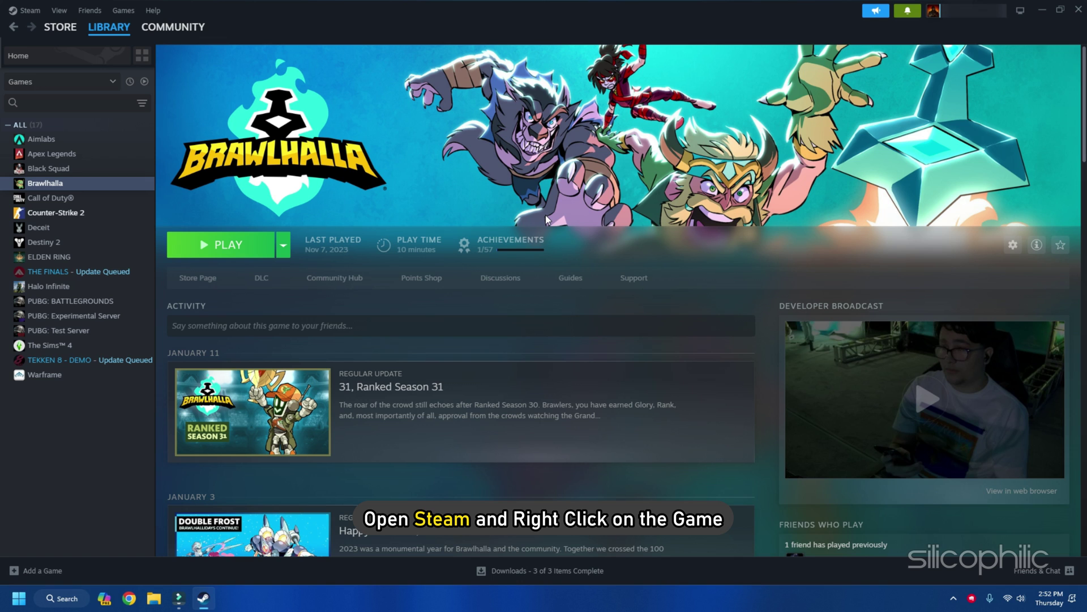
Open Brawlhalla's Properties in the Steam library and show its Installed Files page
right_click(80, 184)
click(115, 267)
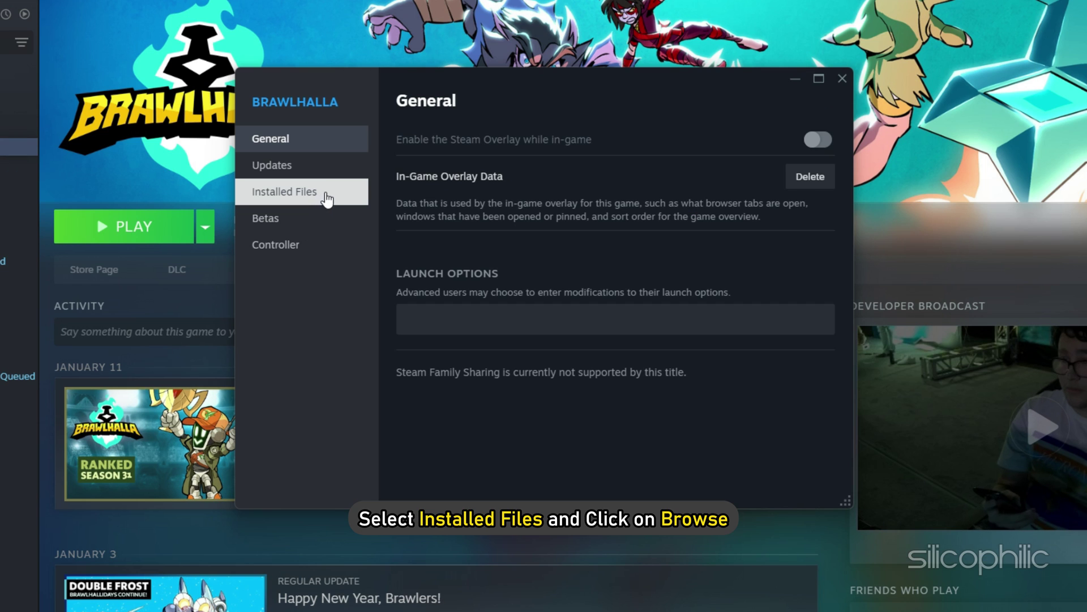
click(319, 193)
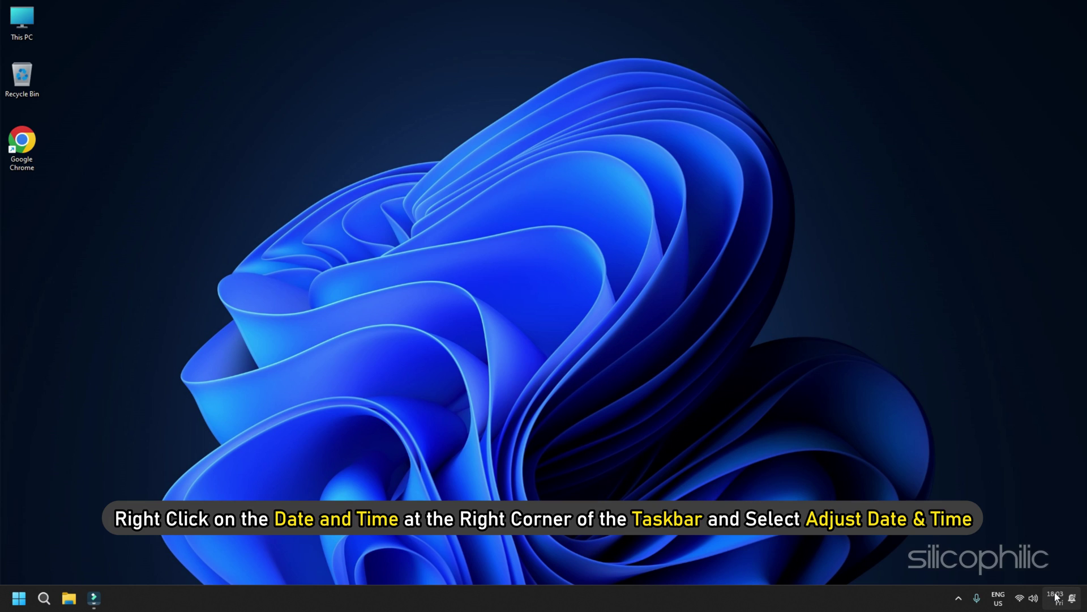
Toggle Set time automatically off and back on, then go to Region settings
right_click(1056, 598)
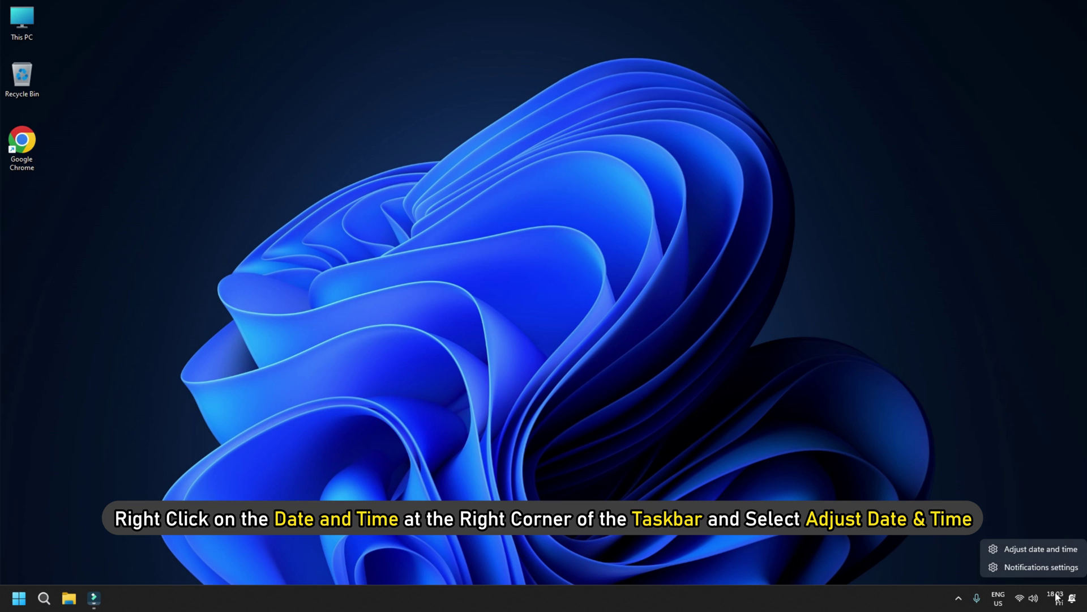
click(1061, 551)
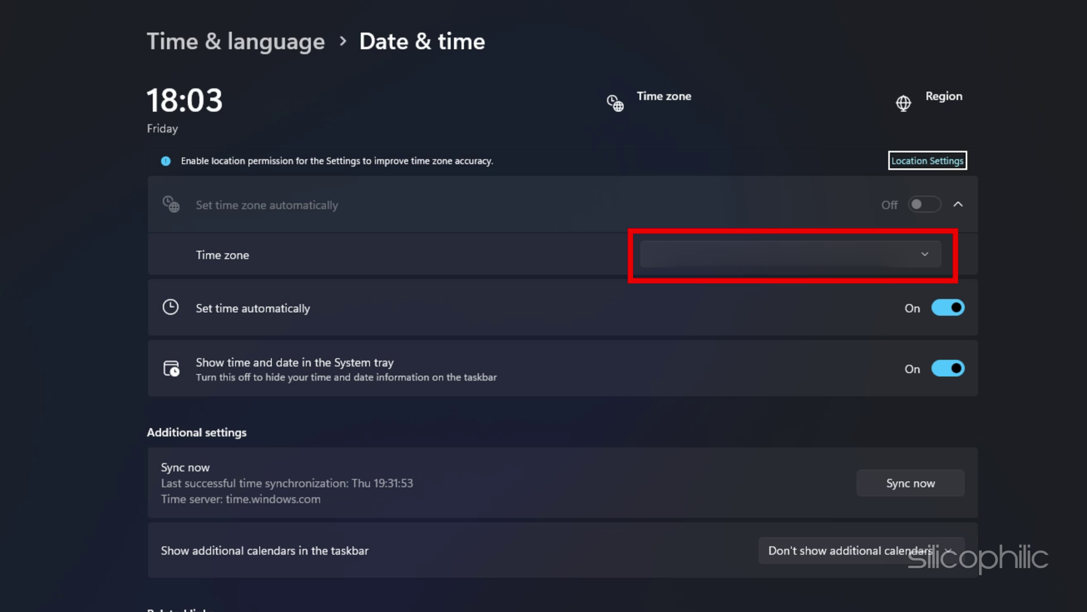
click(932, 306)
click(931, 306)
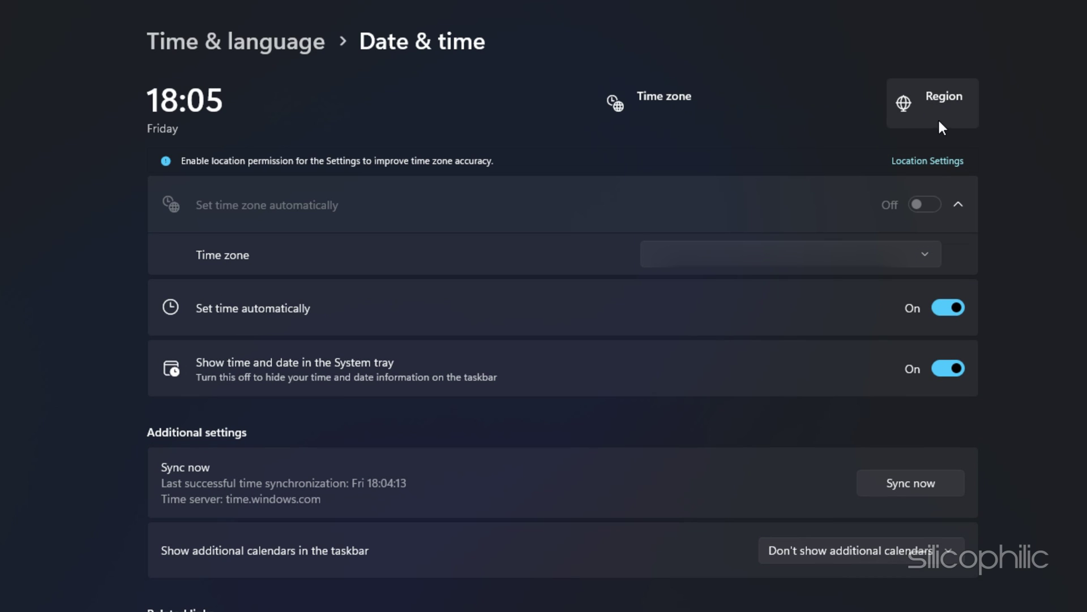
click(963, 106)
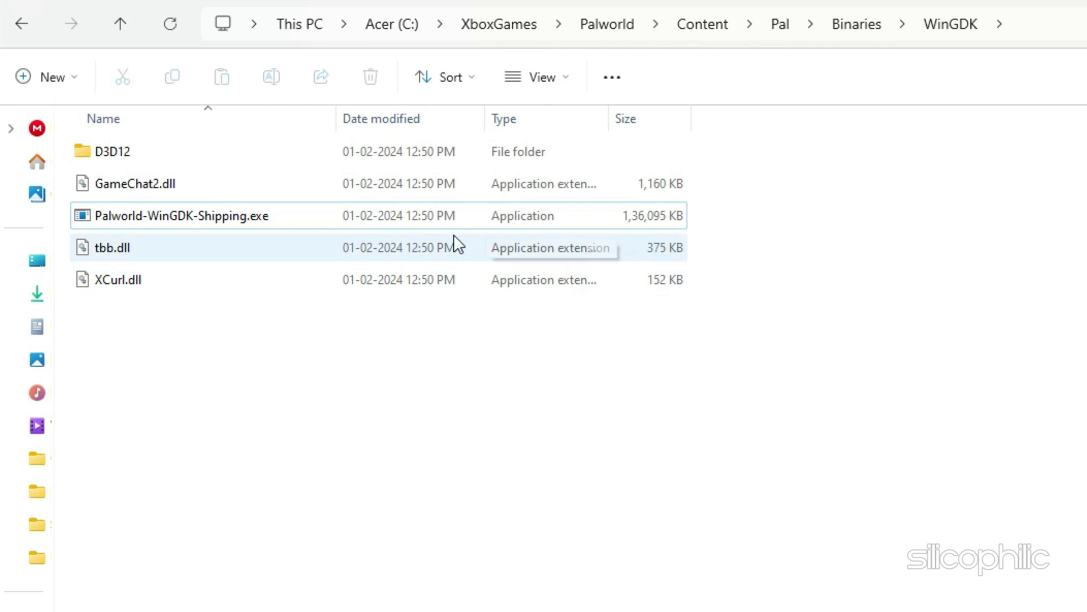
Tick Run this program as an administrator for Palworld-WinGDK-Shipping.exe and apply
click(295, 207)
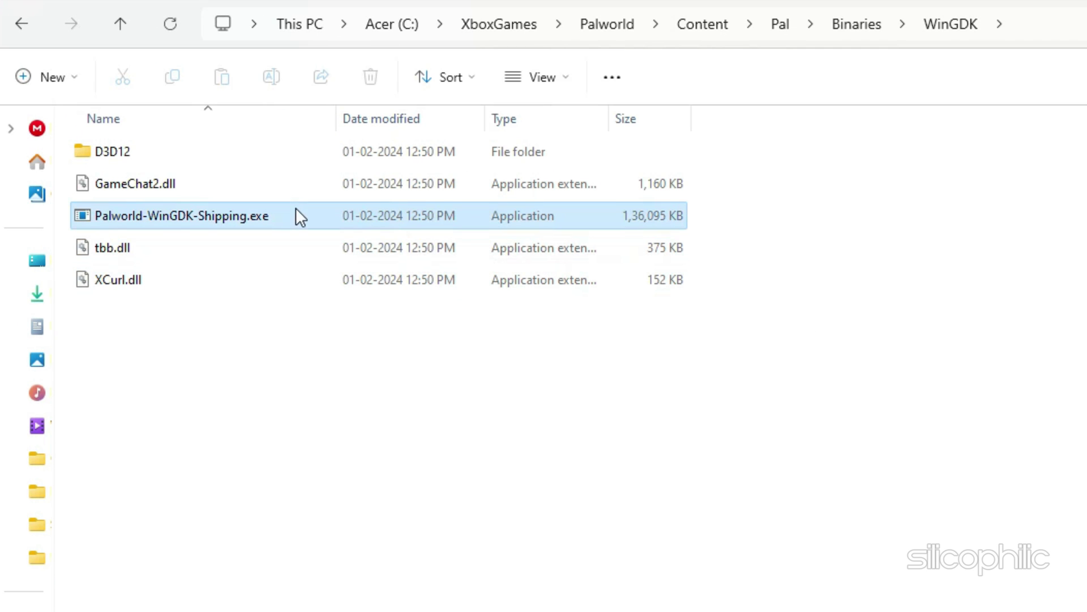
right_click(265, 223)
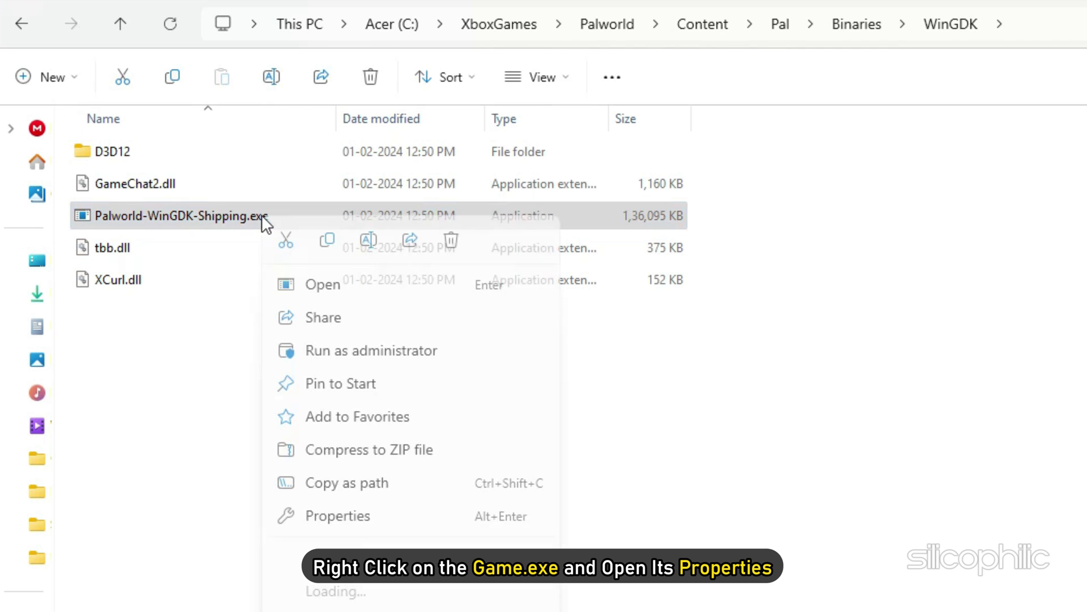
click(390, 519)
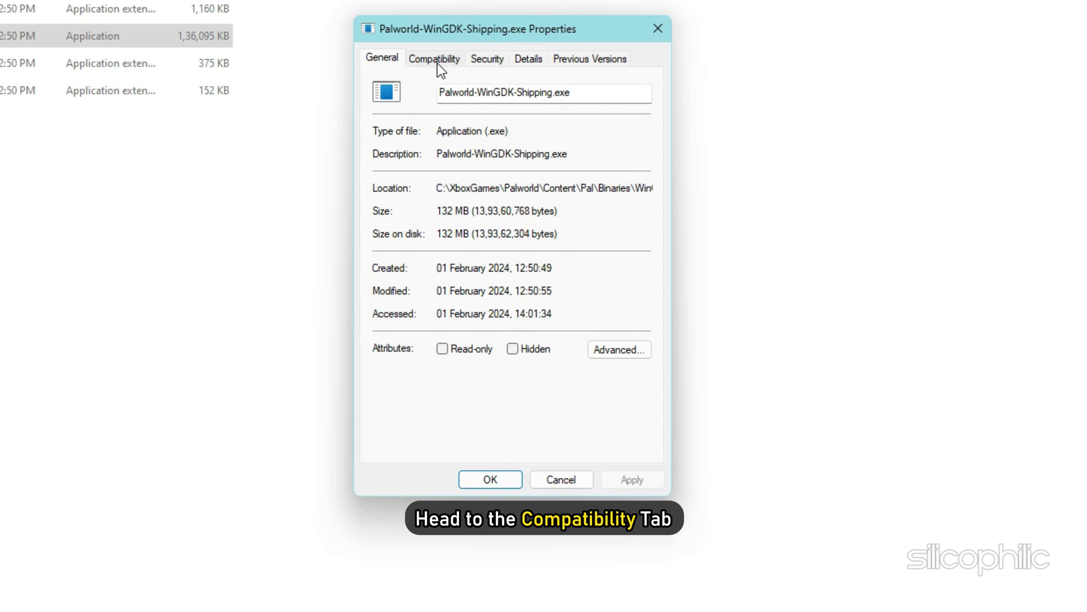
click(436, 63)
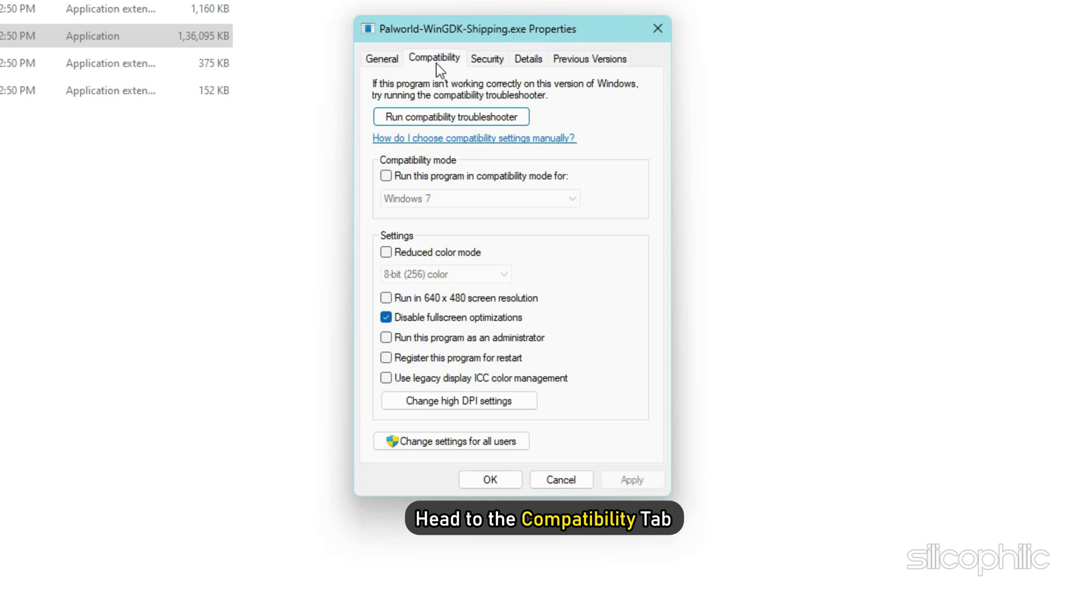
click(386, 337)
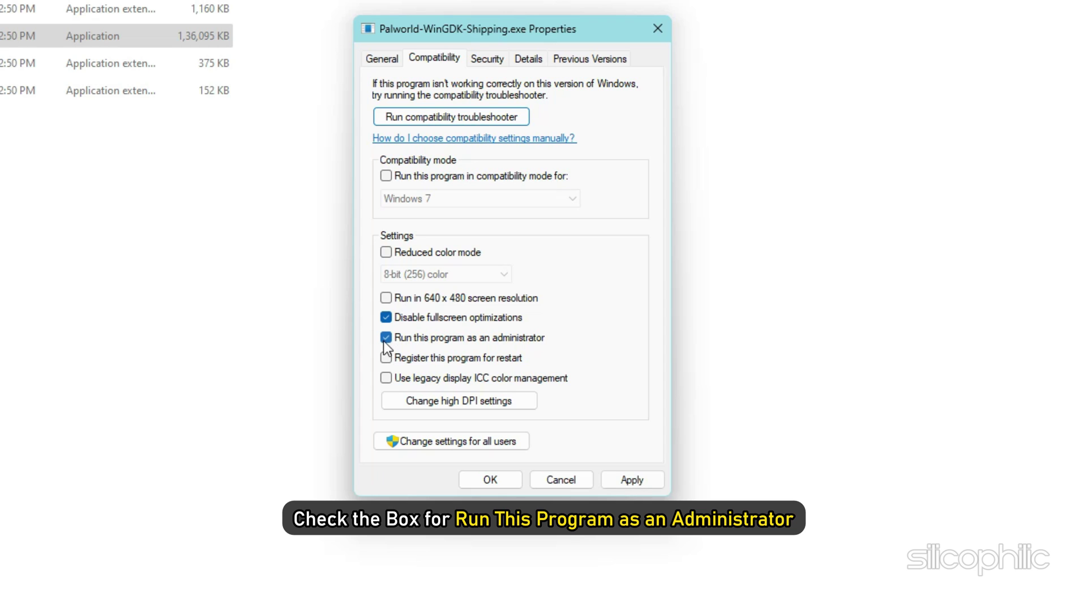
click(646, 480)
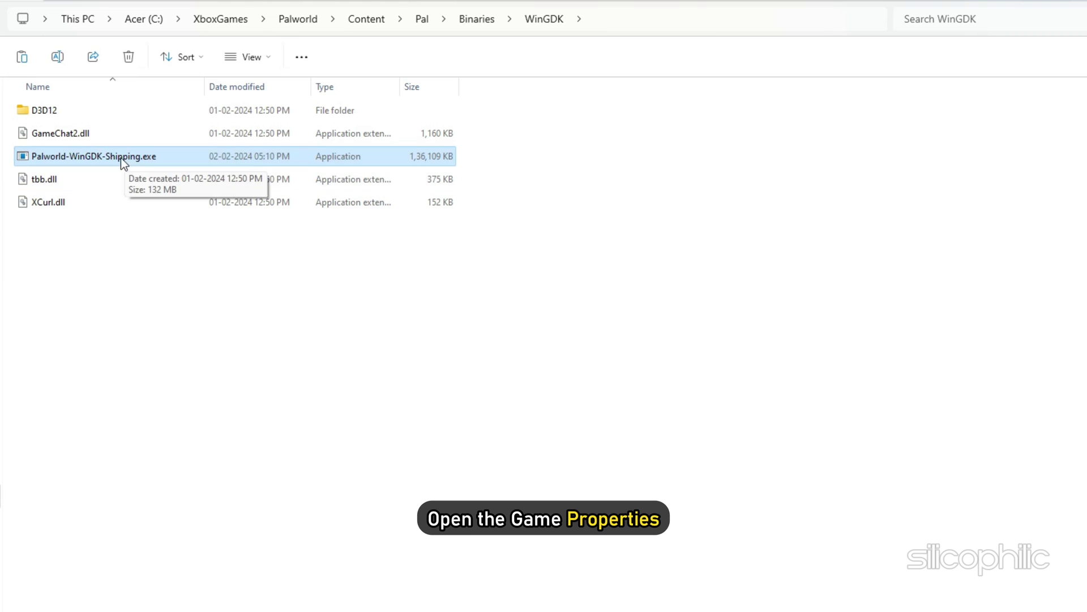
Open the Palworld executable's Properties on the Compatibility tab
right_click(110, 164)
click(174, 379)
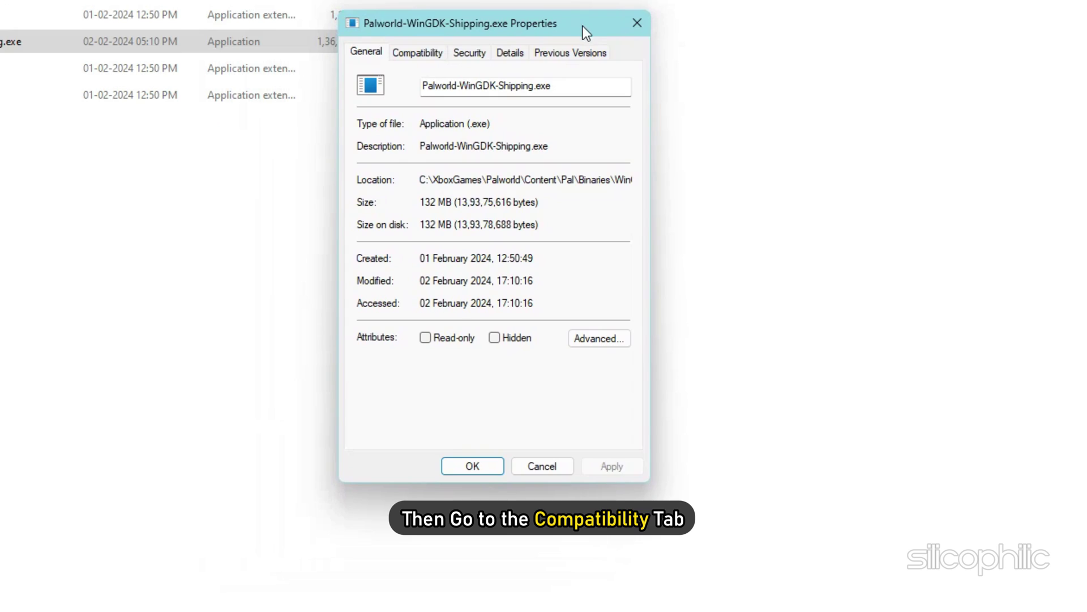
click(417, 53)
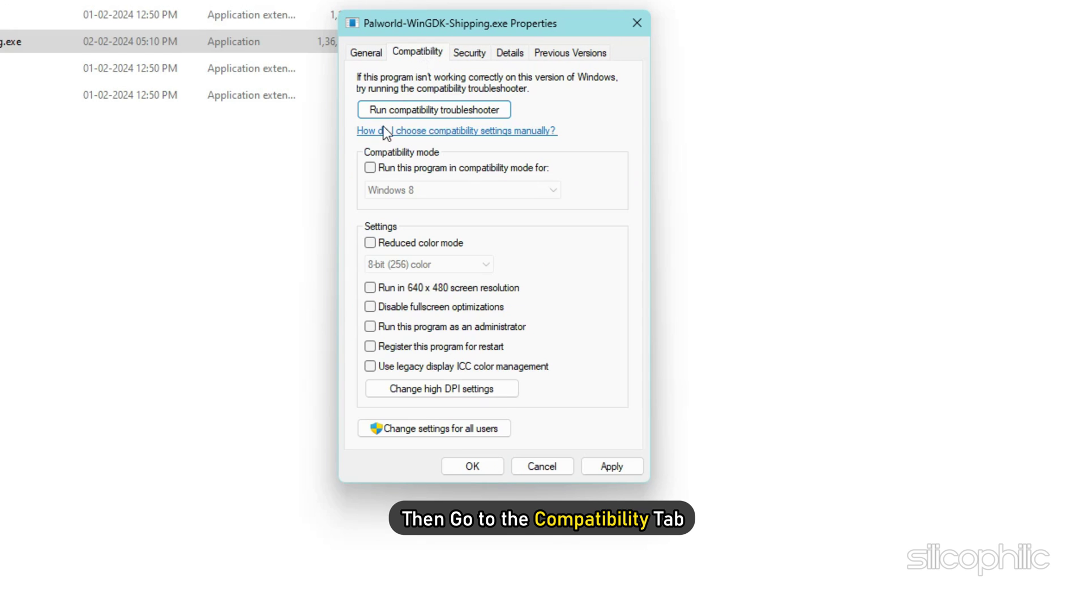
Enable compatibility mode with Windows 8 and save it with OK
click(370, 169)
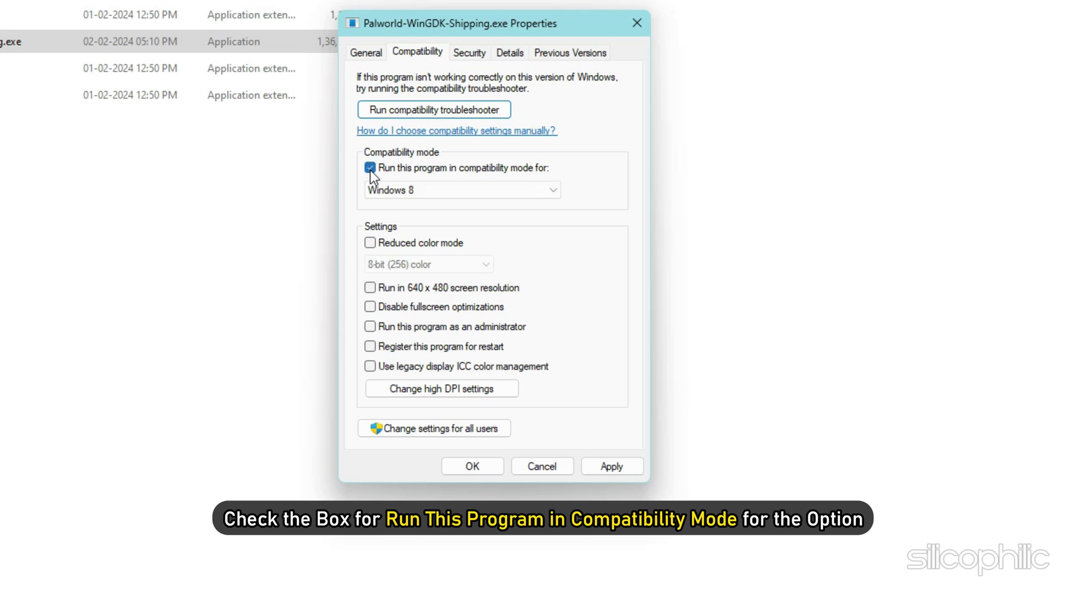
click(462, 195)
click(473, 297)
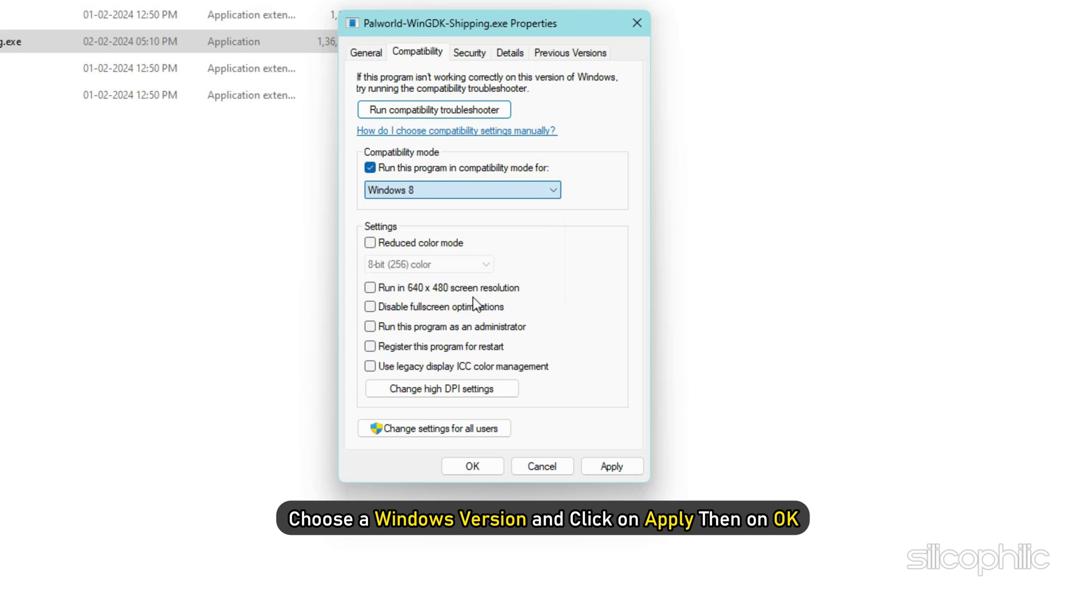
click(620, 471)
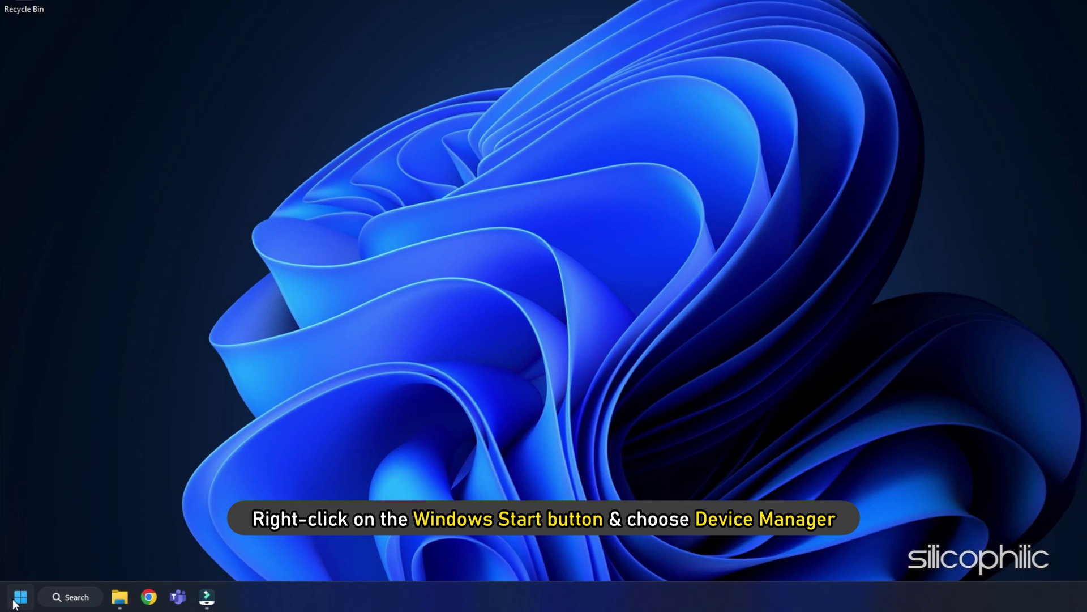
right_click(19, 598)
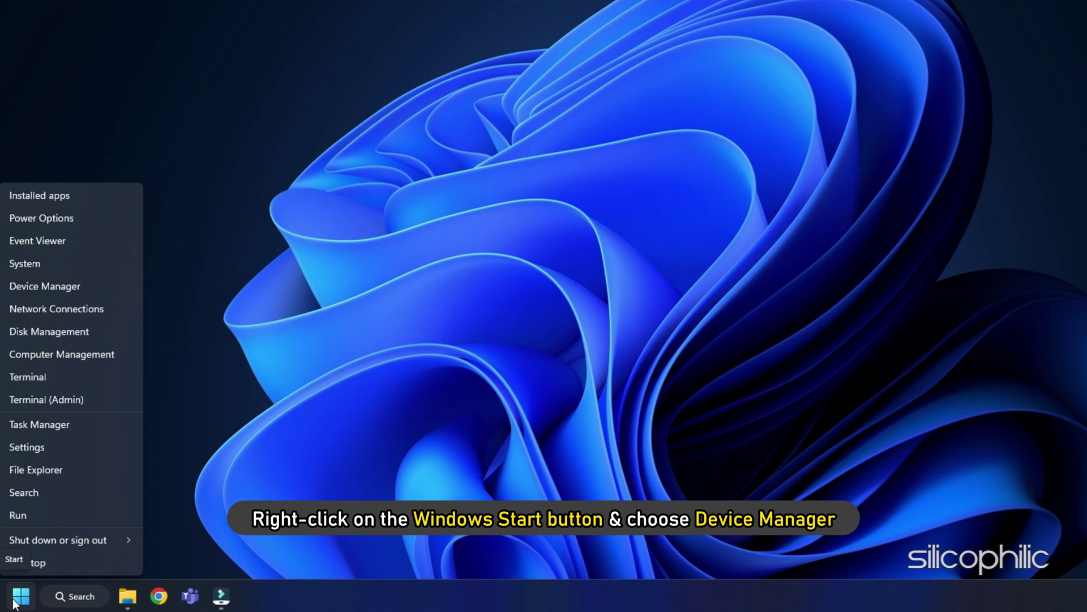
Open Device Manager, expand Display adapters and right-click the NVIDIA GeForce RTX 3070
click(84, 289)
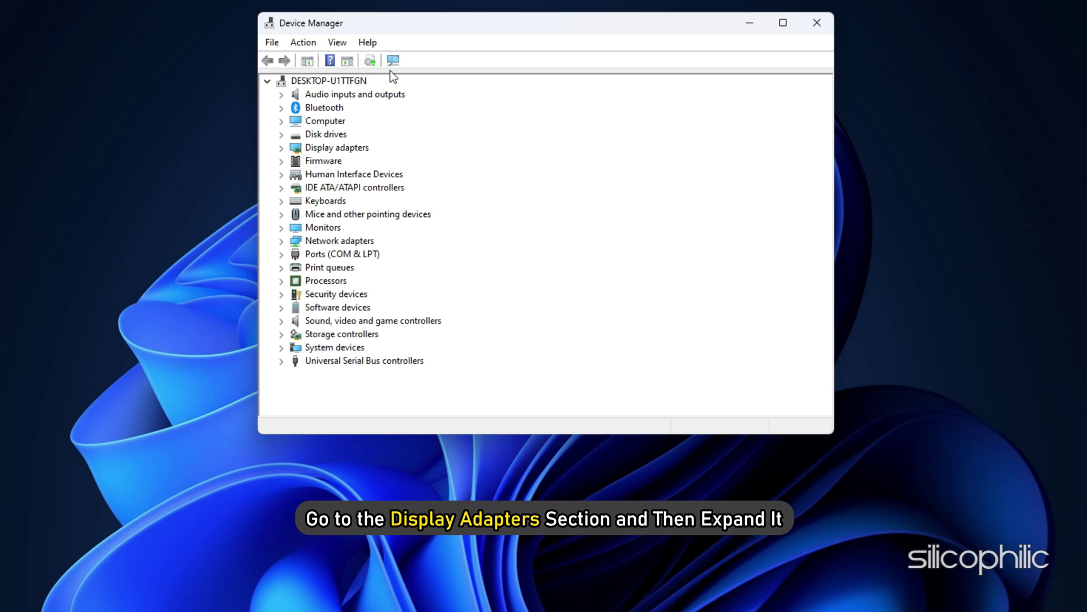
click(293, 149)
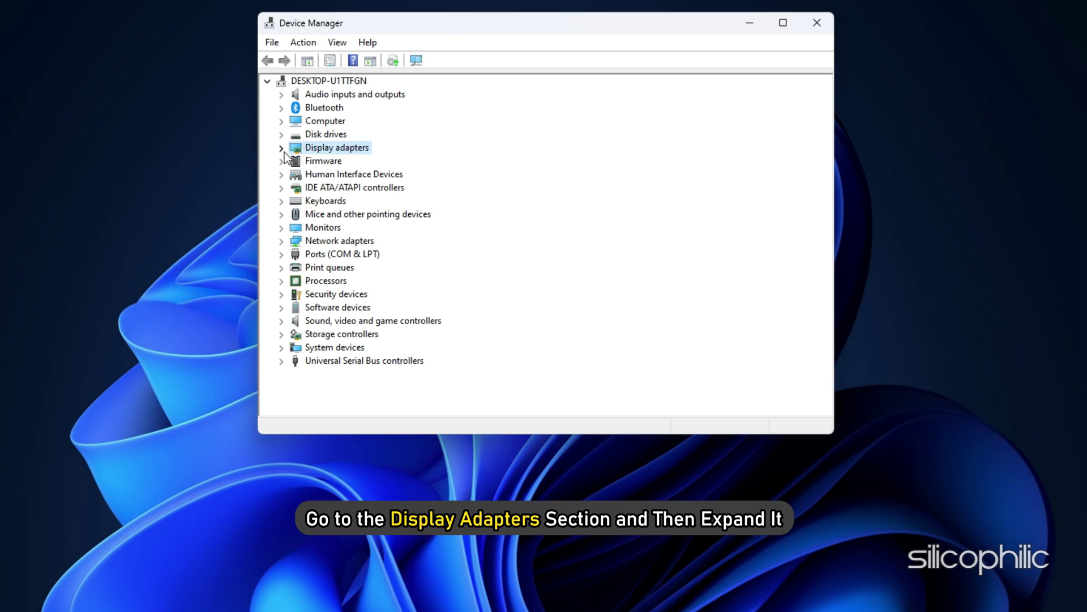
click(281, 149)
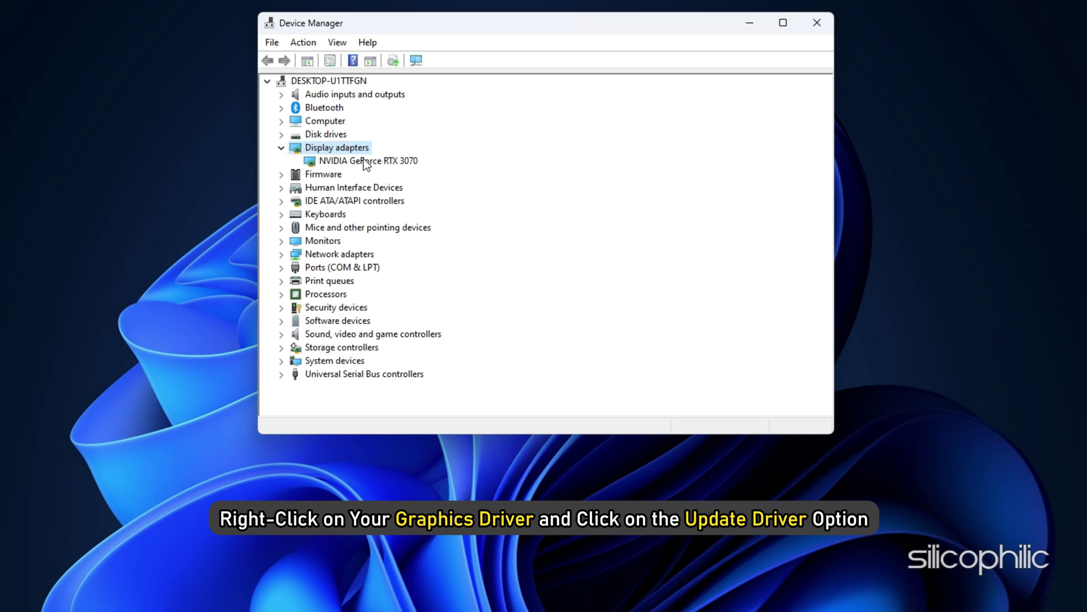
click(415, 164)
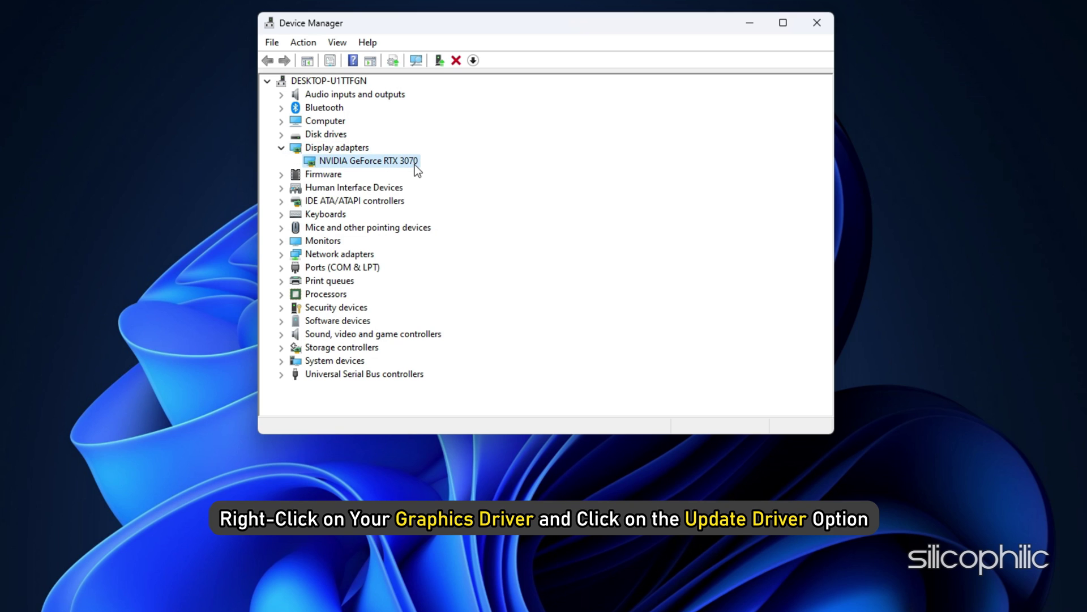
right_click(413, 167)
Update the RTX 3070 driver, letting Windows search automatically for drivers
click(506, 185)
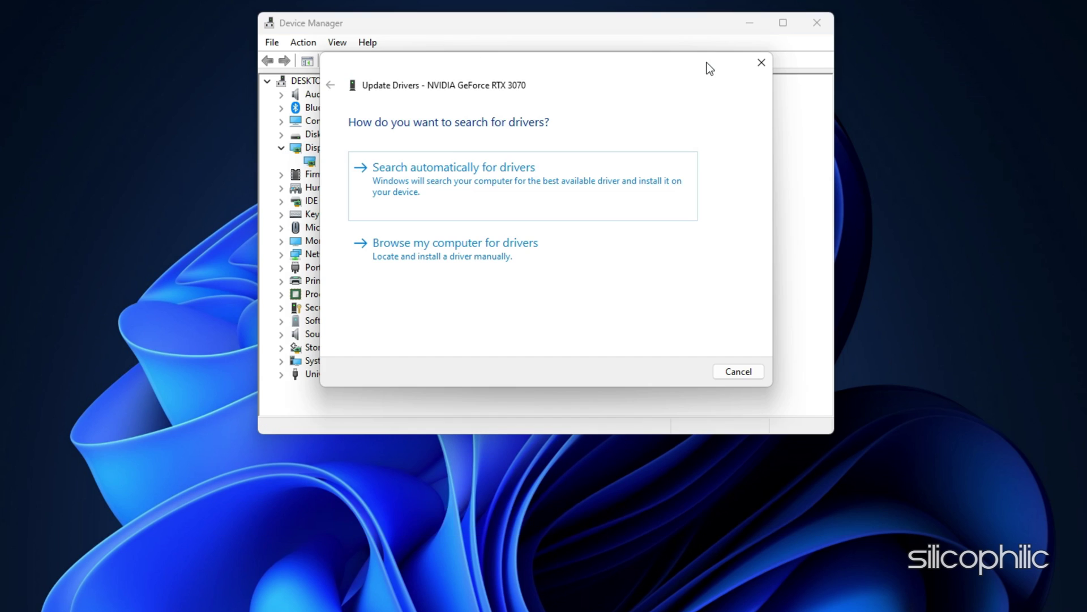
click(544, 171)
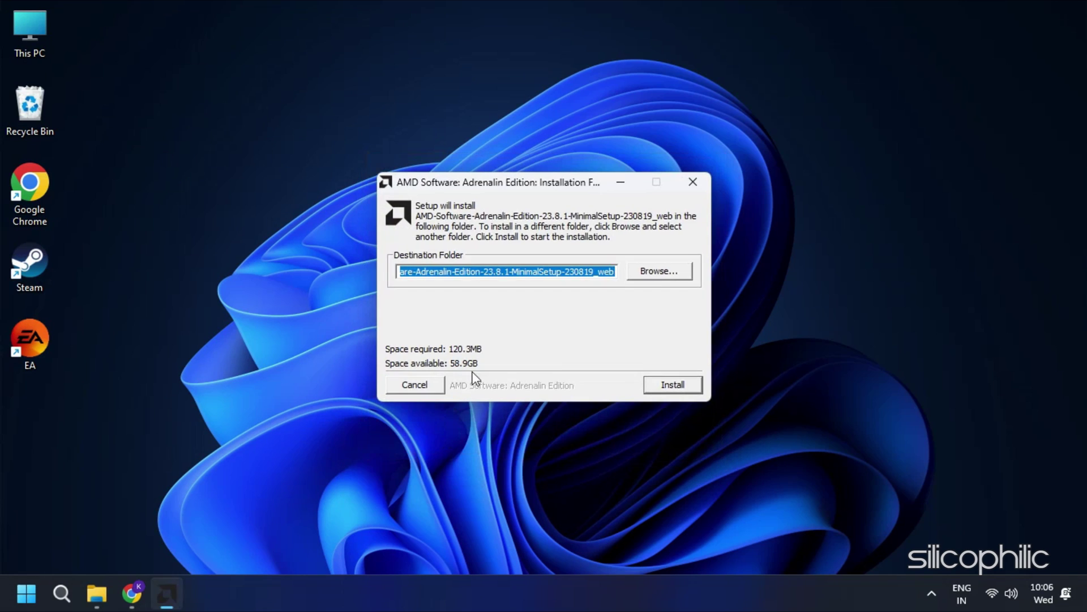
Start installing the AMD Software: Adrenalin Edition graphics driver
click(672, 384)
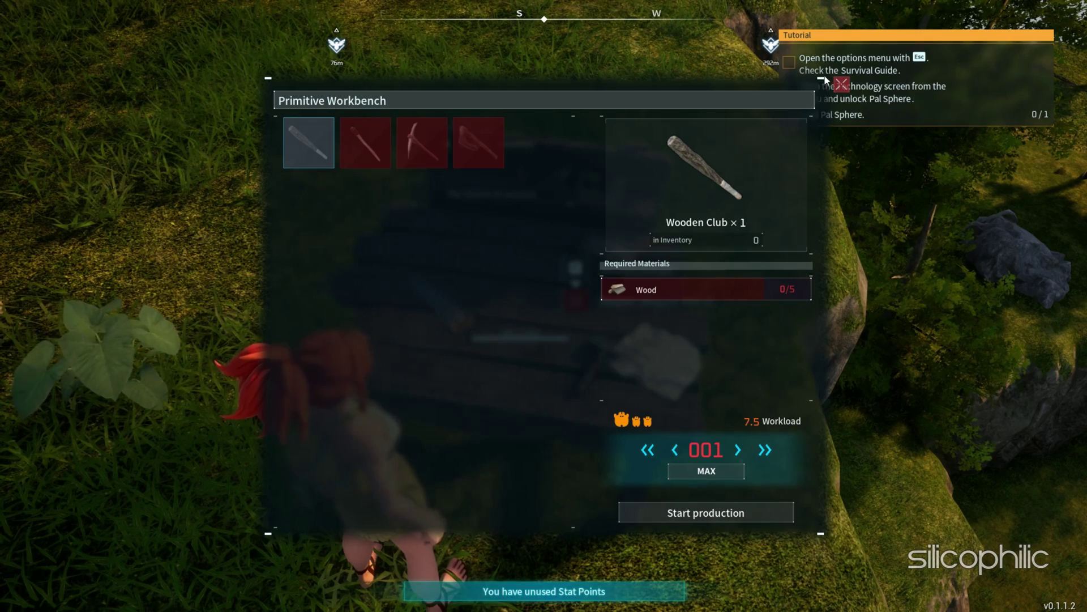
Close the workbench crafting menu and resume moving around the game world
click(841, 84)
key(w)
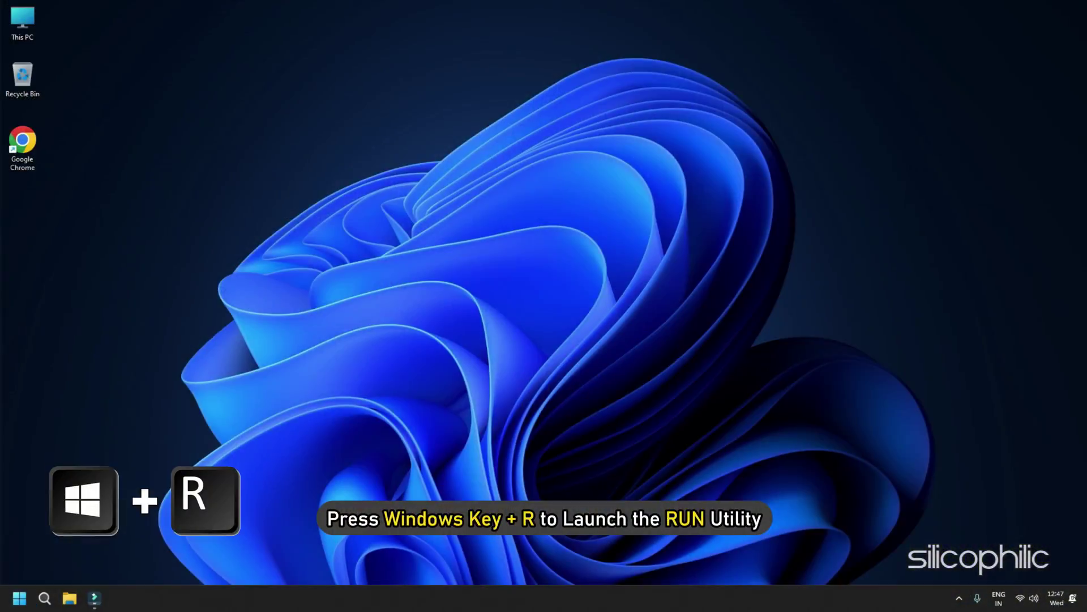
key(super+r)
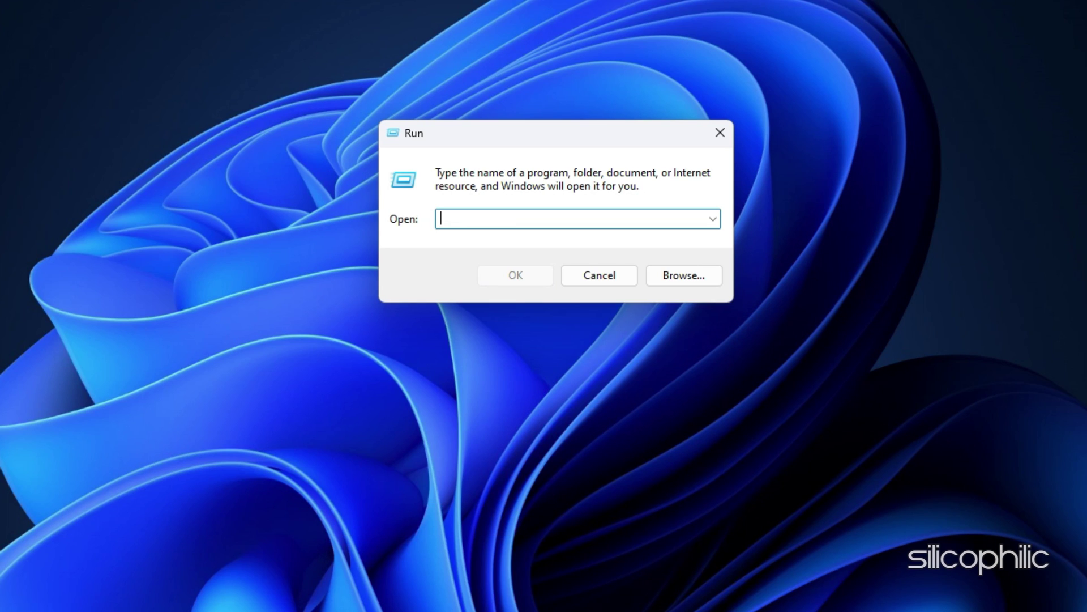
text(devmgmt.msc)
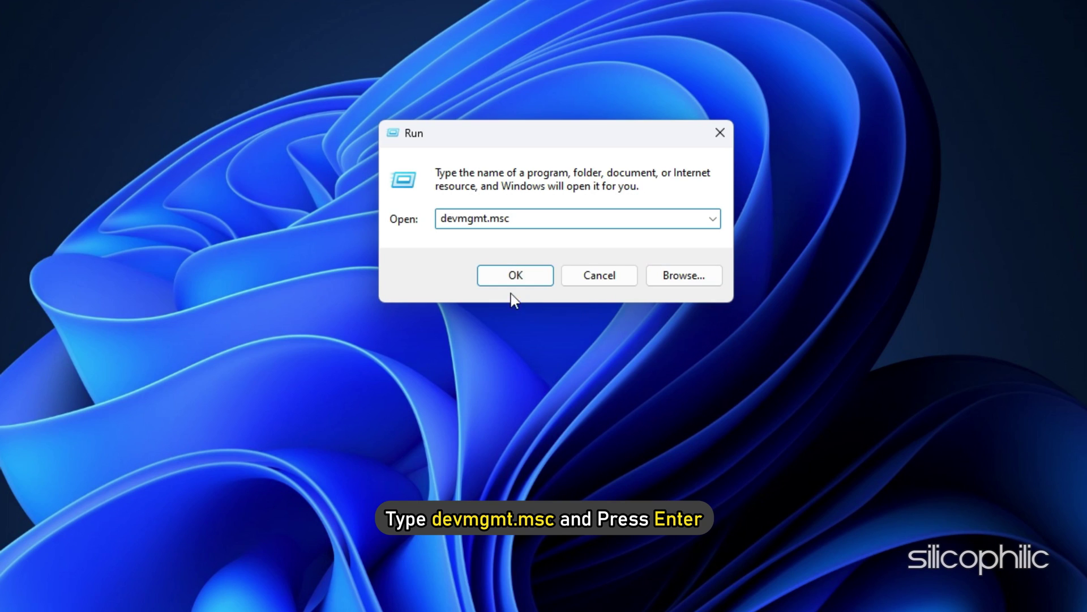
key(Return)
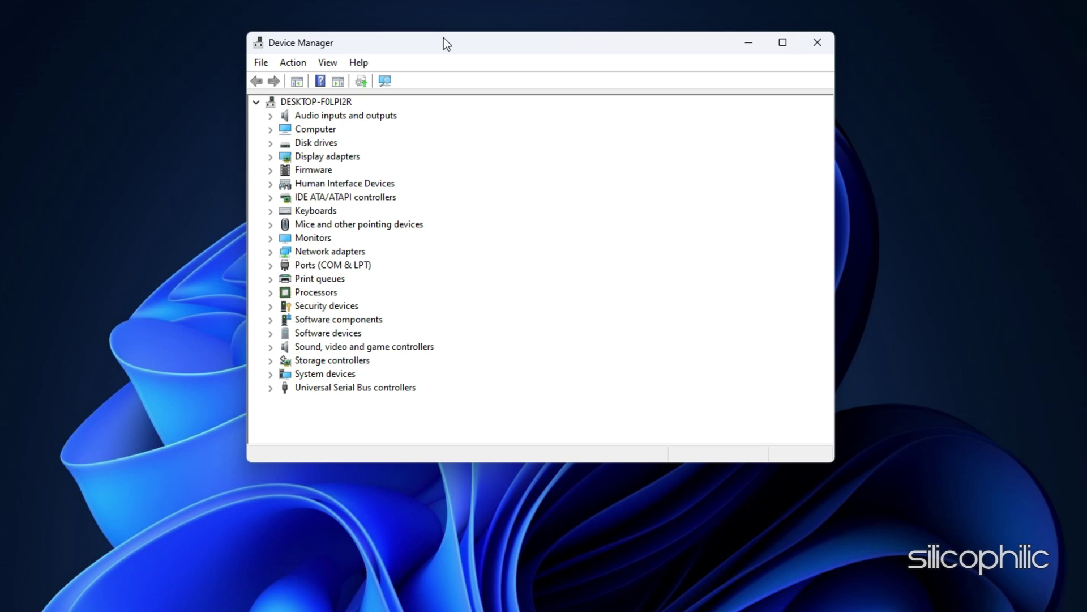
click(271, 157)
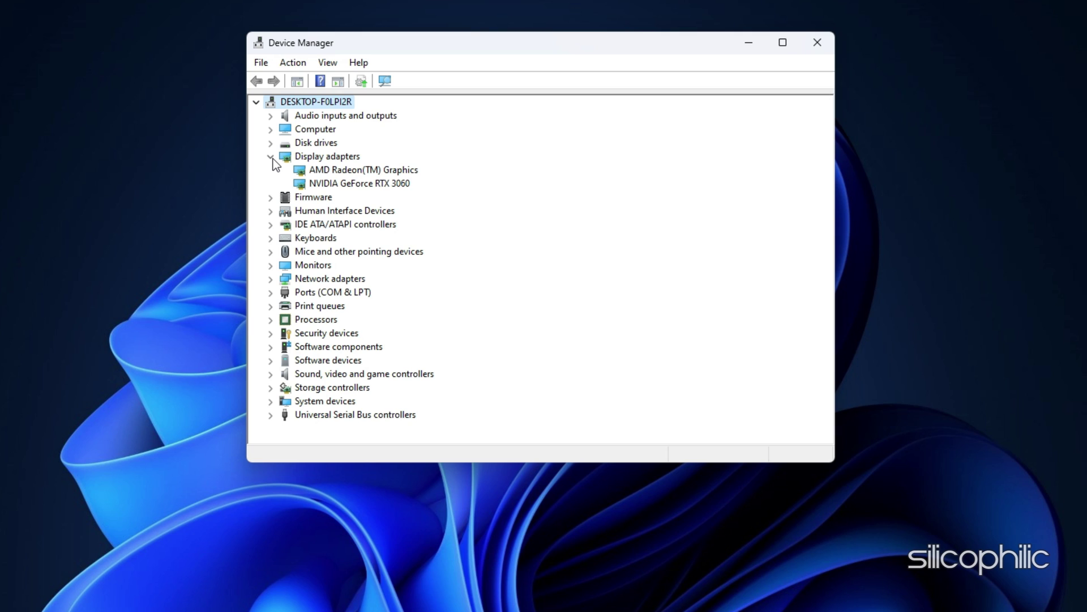
right_click(350, 182)
click(379, 270)
click(481, 111)
click(519, 183)
click(441, 237)
click(510, 185)
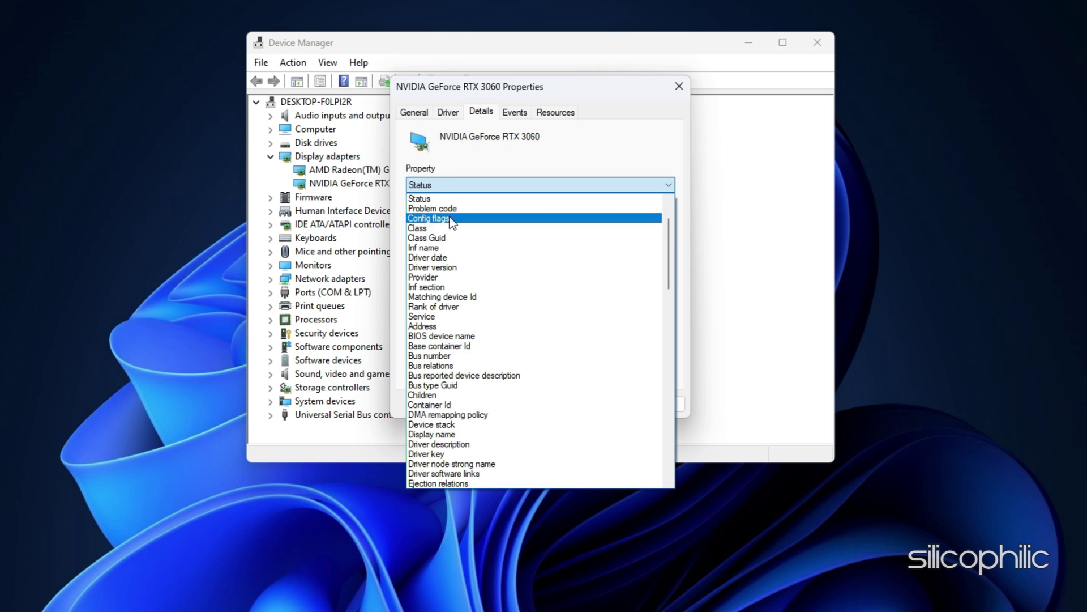
scroll(473, 448, down, 2)
scroll(473, 448, down, 2)
scroll(473, 444, down, 5)
click(535, 113)
click(548, 113)
click(406, 111)
click(449, 113)
click(679, 86)
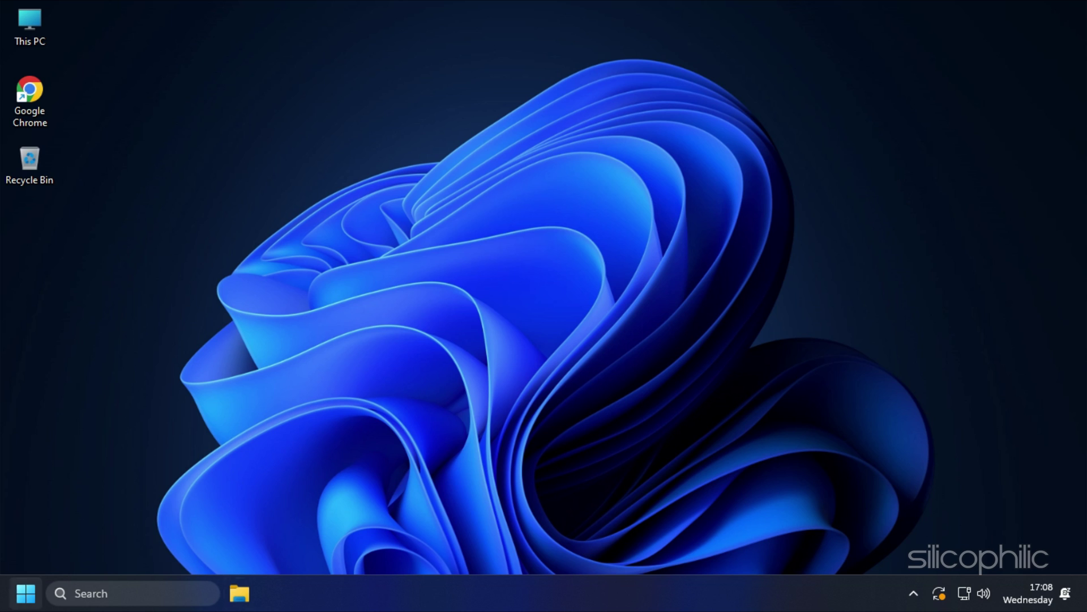
Find Check for updates through Windows search and run the update check
key(super+s)
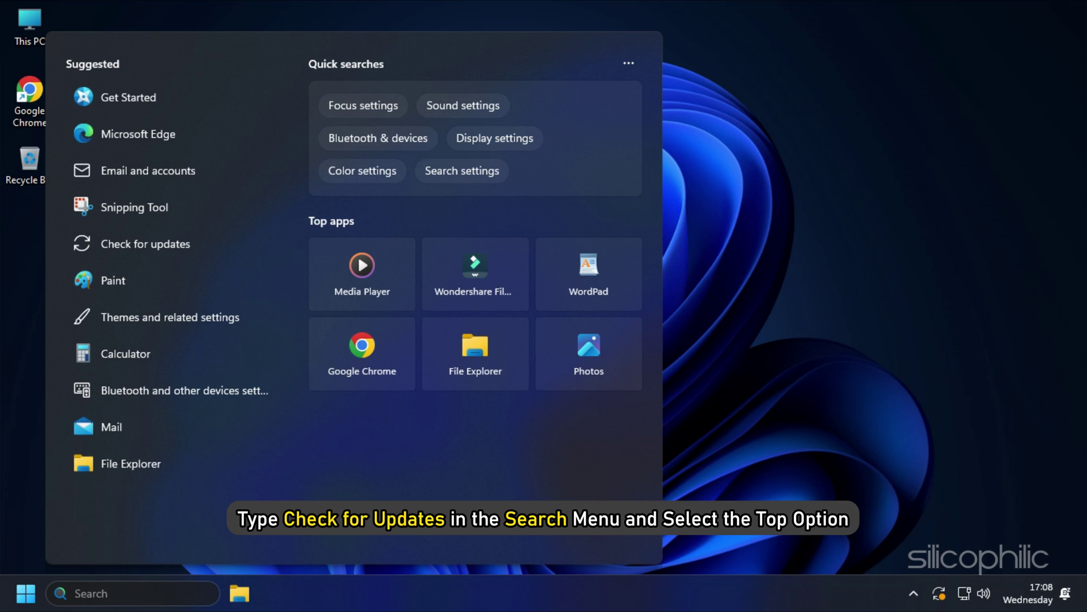
text(check for updates)
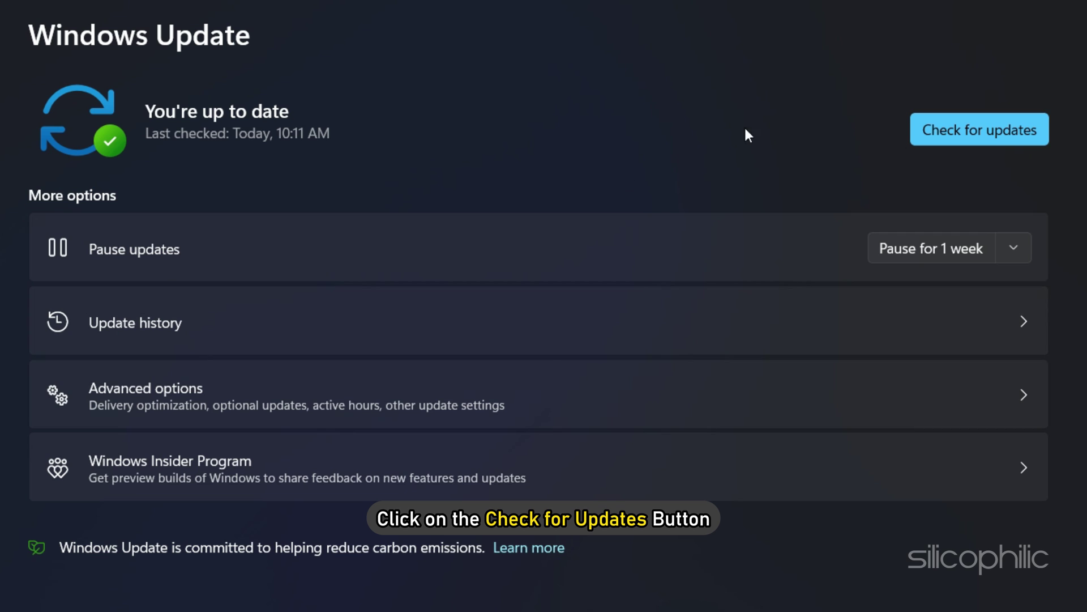
click(927, 130)
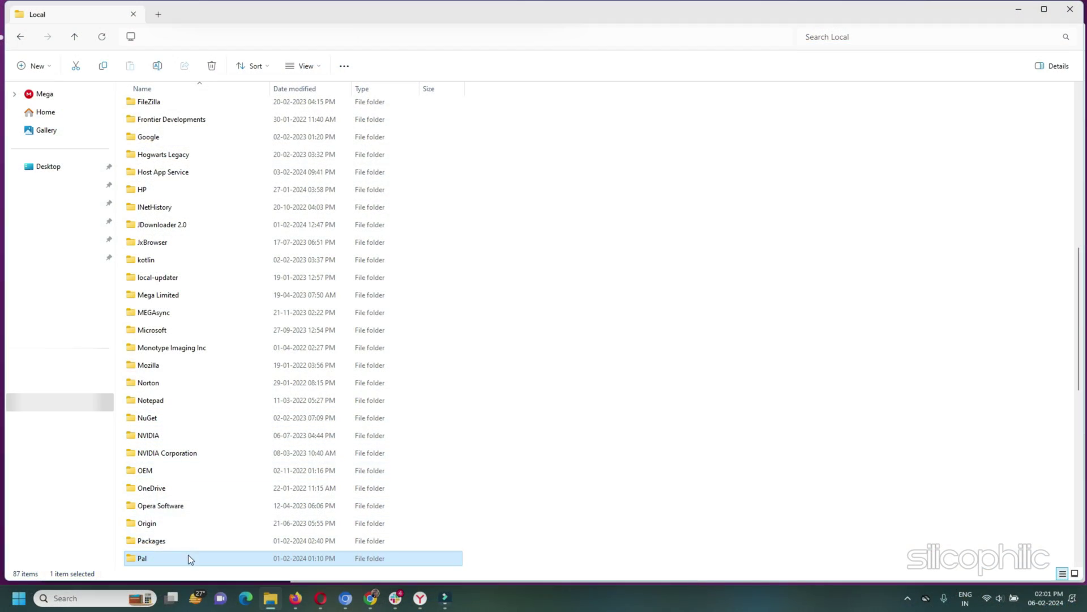
scroll(204, 456, down, 2)
scroll(185, 368, down, 3)
Open the Pal folder and delete its Saved folder
double_click(174, 297)
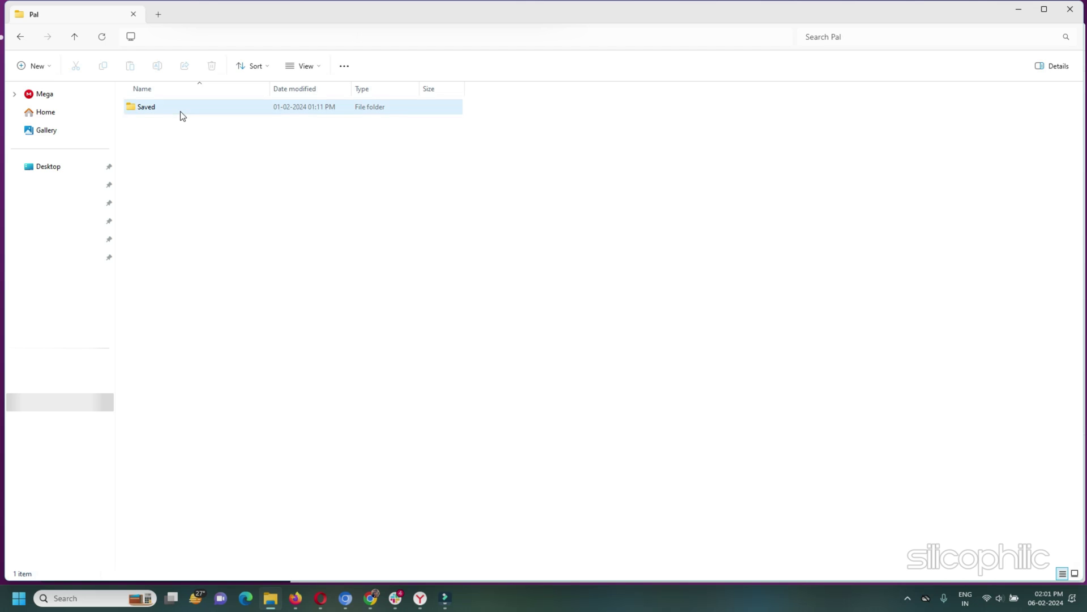
click(180, 111)
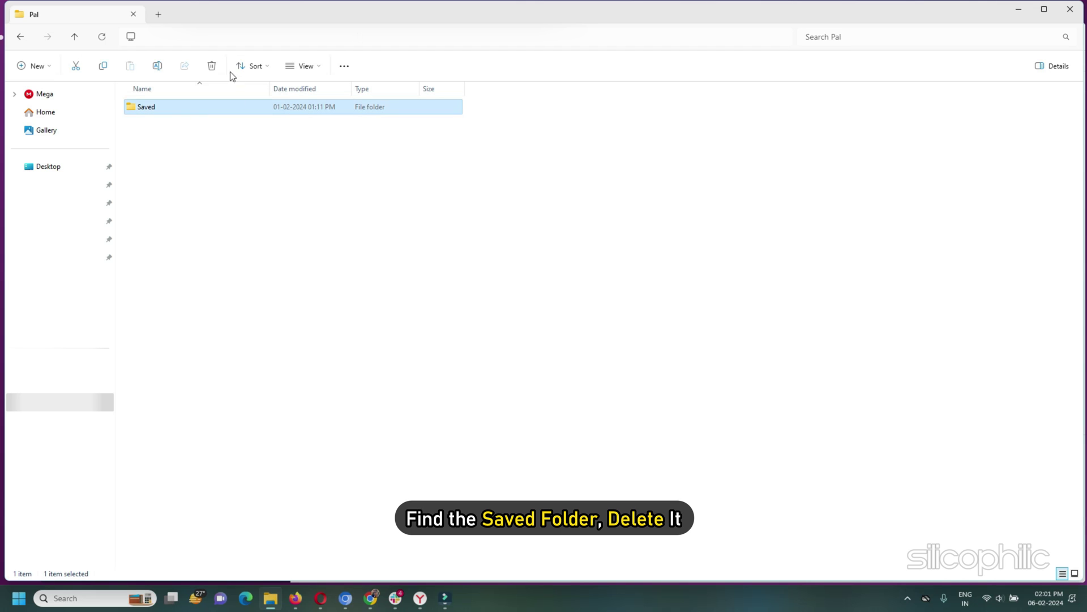
click(211, 65)
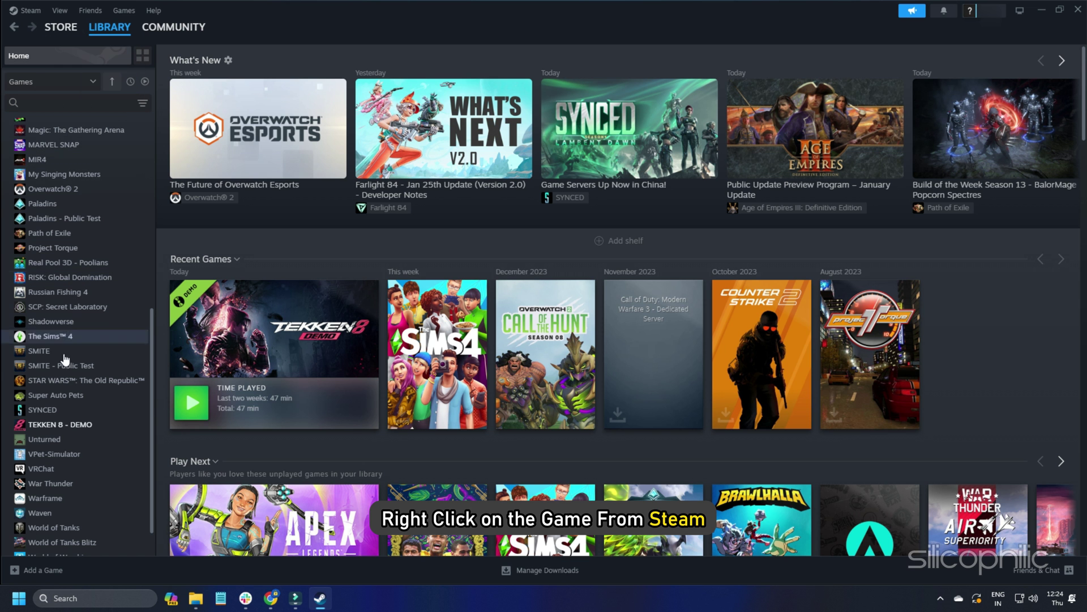
In TEKKEN 8 - DEMO properties, clear the Launch Options field to enter -dx12
right_click(45, 424)
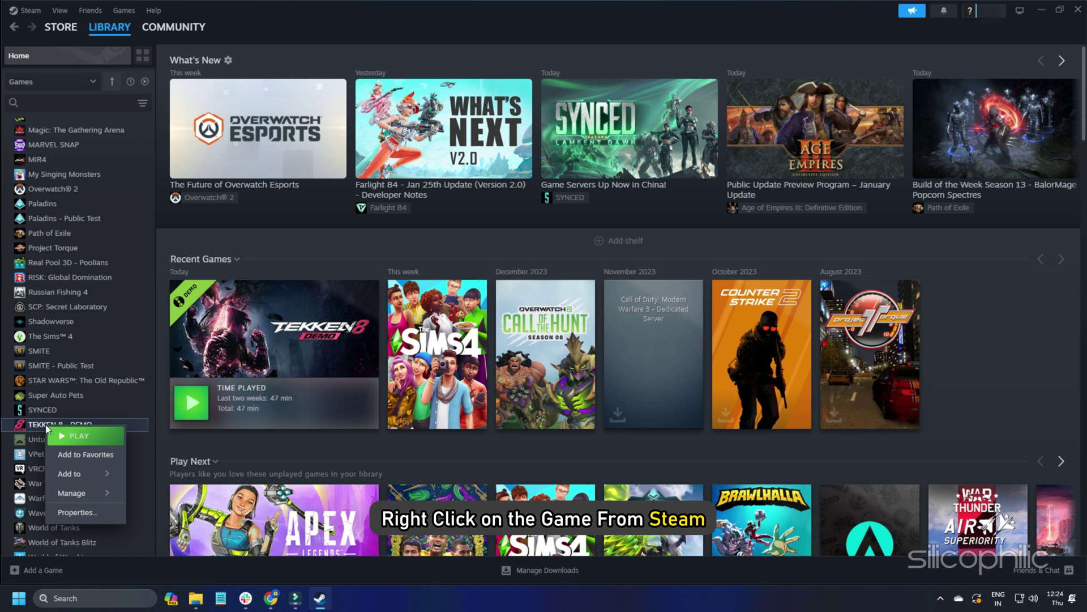
click(76, 511)
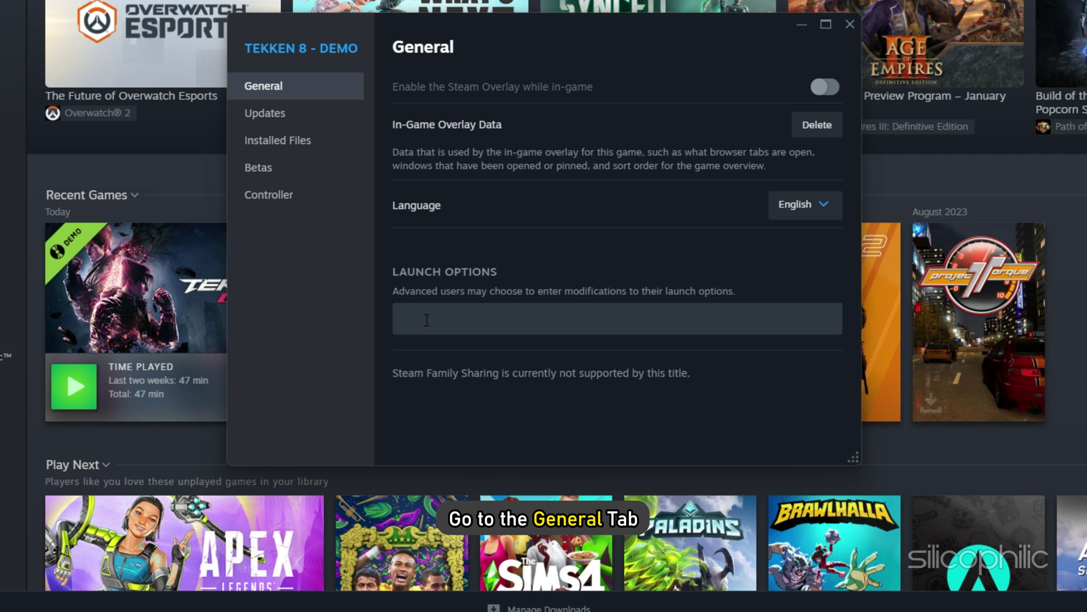
click(426, 320)
text(dx11)
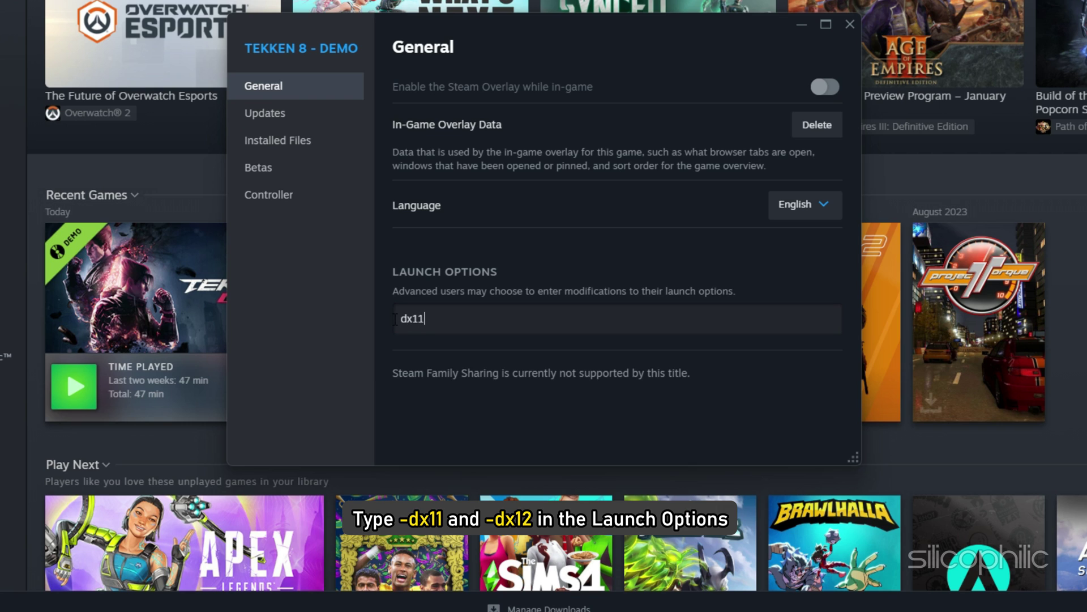
key(BackSpace)
key(BackSpace)
key(BackSpace)
text(-dx12)
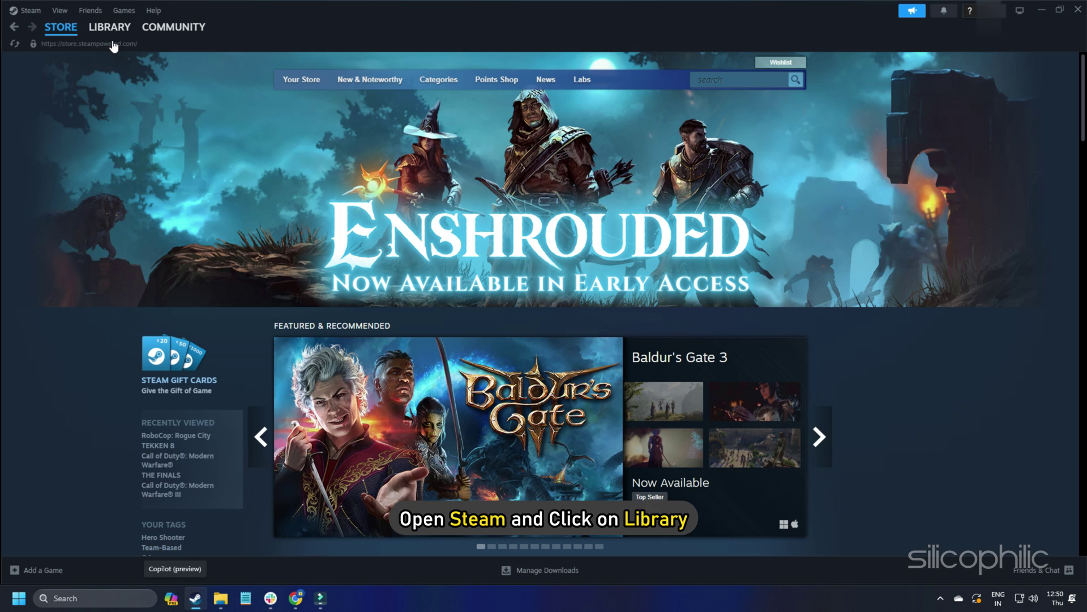
In the Steam library, open the game's options and turn off the Steam Overlay
click(110, 27)
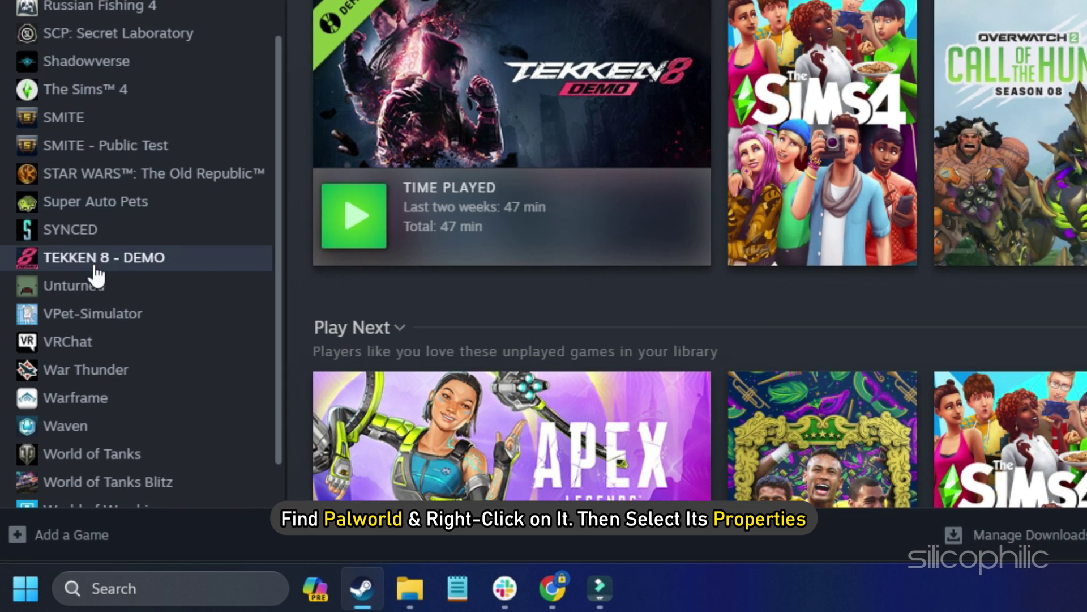
right_click(96, 266)
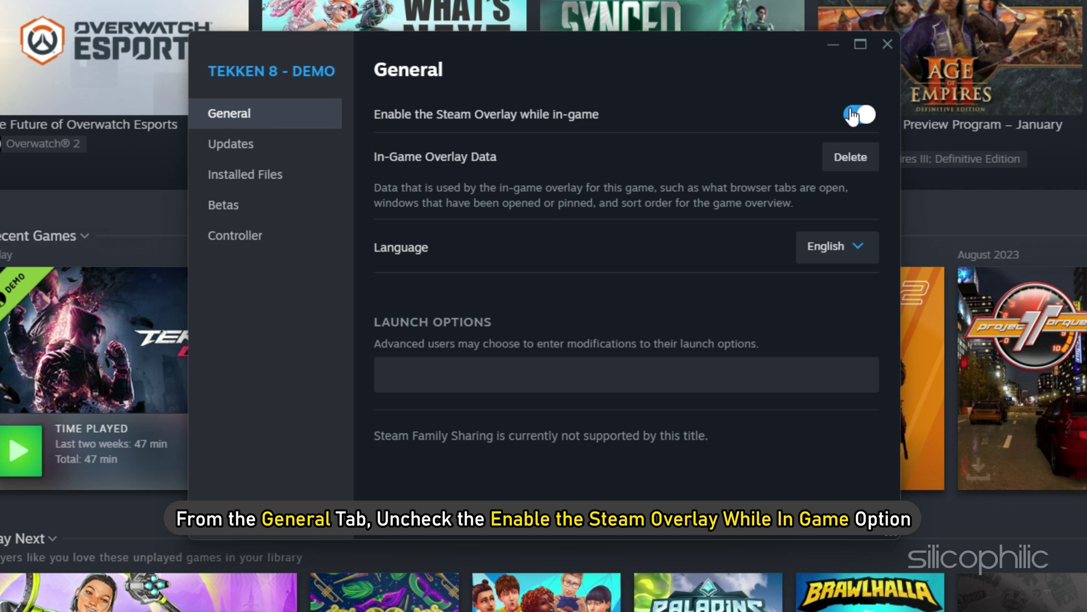
click(852, 117)
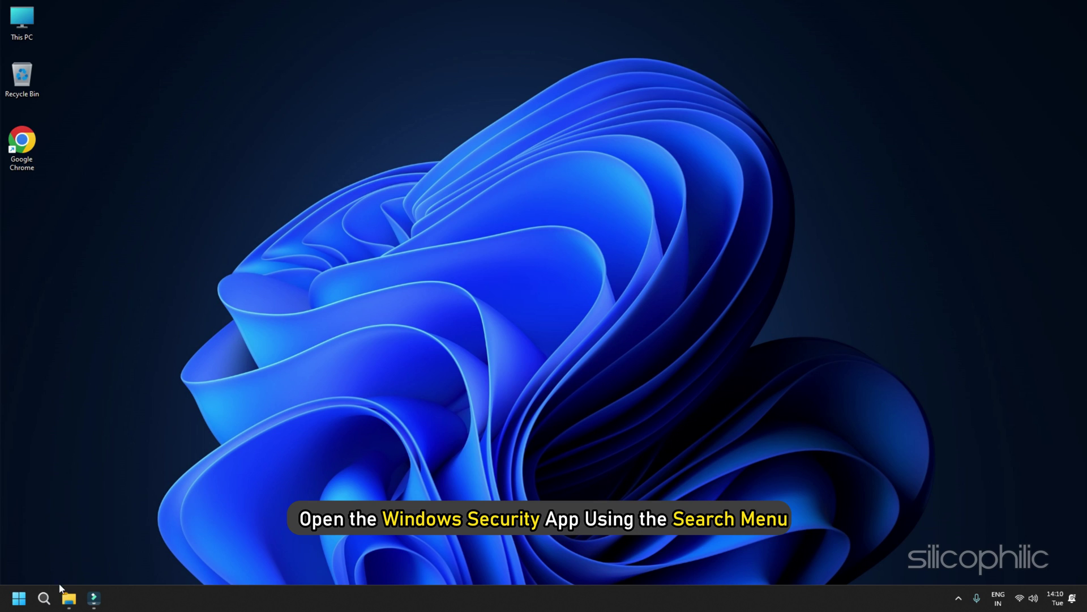
Launch Windows Security and go through Firewall & network protection to the Allowed apps list
click(44, 598)
text(Windows Security)
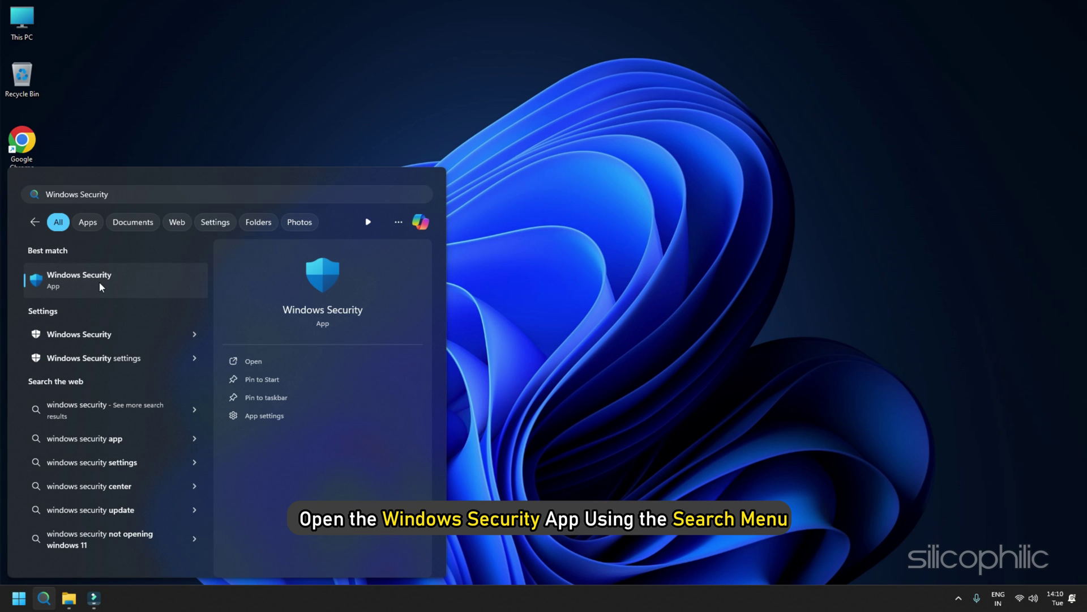
click(99, 281)
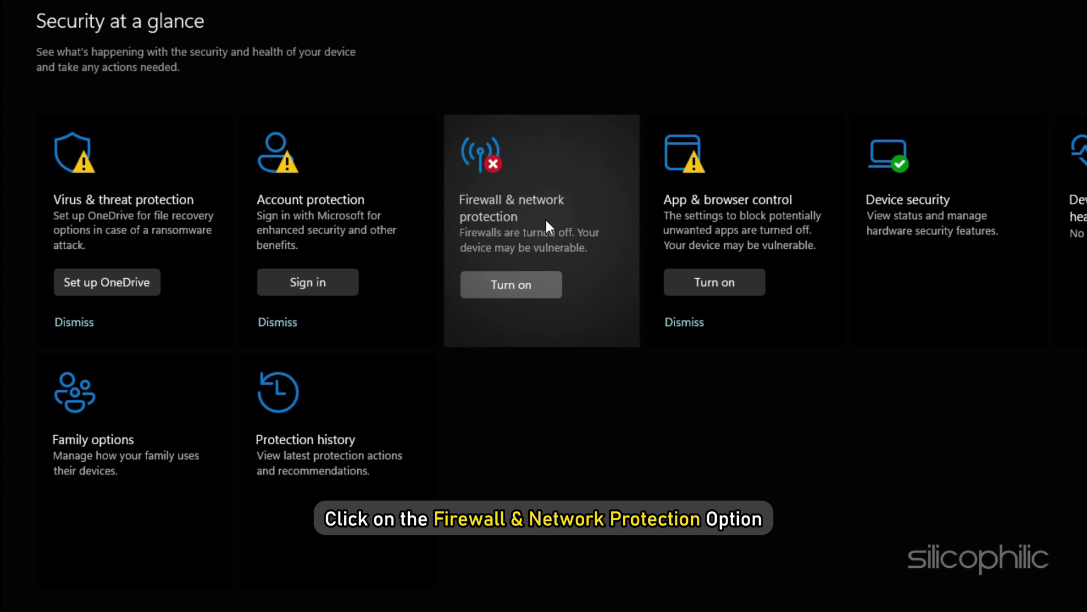
click(547, 222)
scroll(352, 299, down, 1)
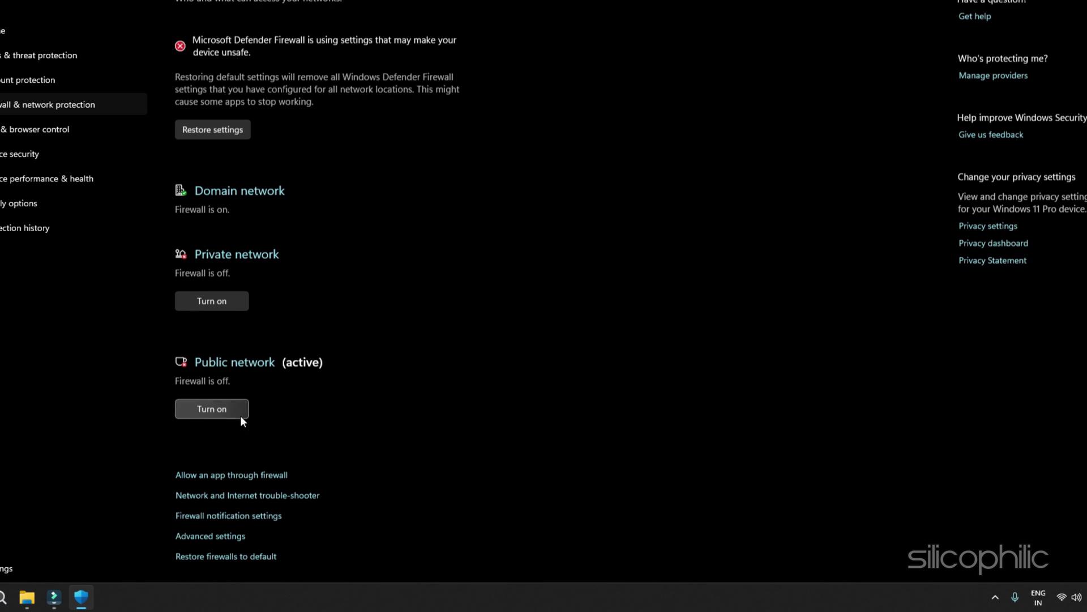
click(273, 459)
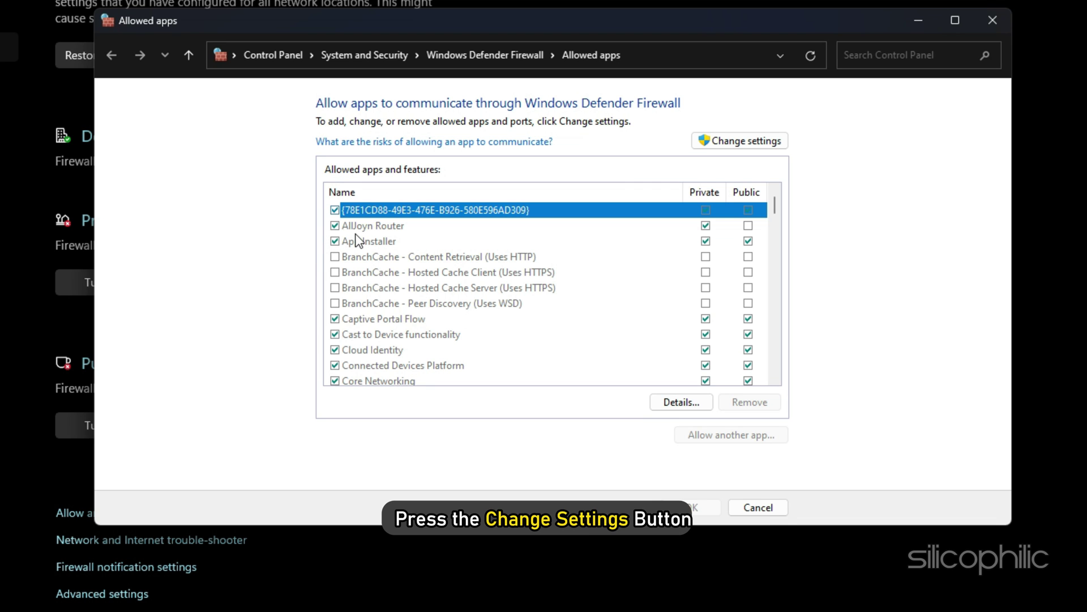
Add the Palworld-WinGDK-Shipping executable to the firewall's allowed apps
click(769, 142)
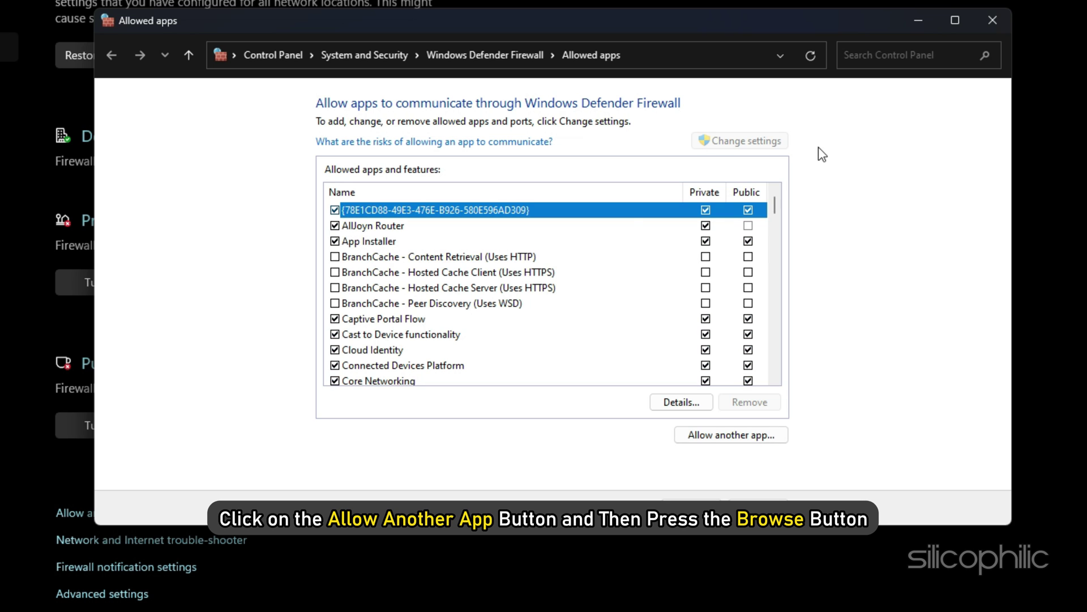
click(738, 435)
click(665, 362)
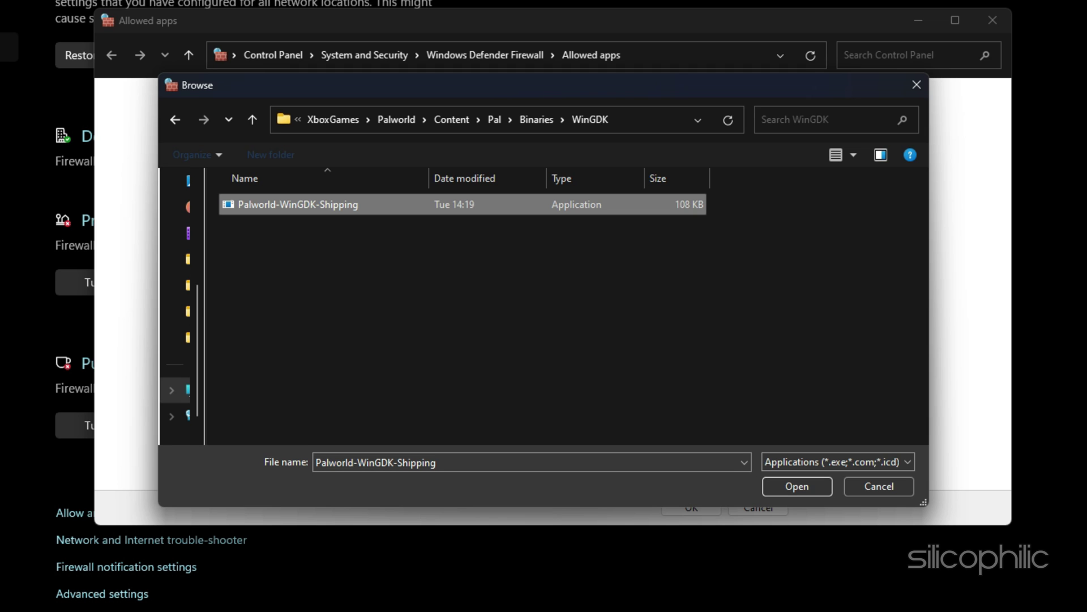
click(810, 487)
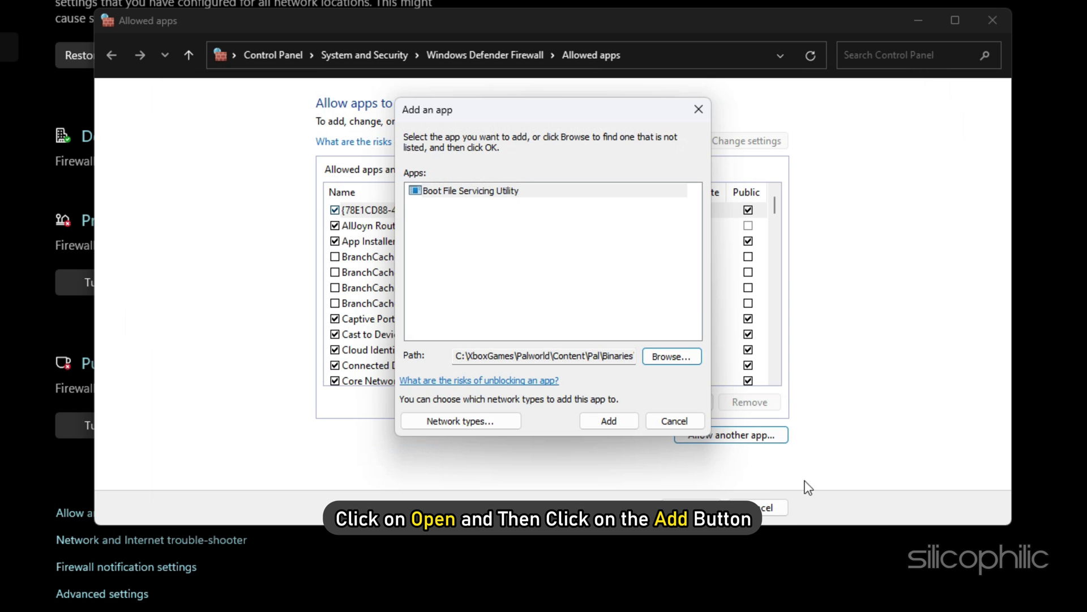
click(602, 421)
Confirm the new Palworld entry's details and enable it on private networks
click(338, 260)
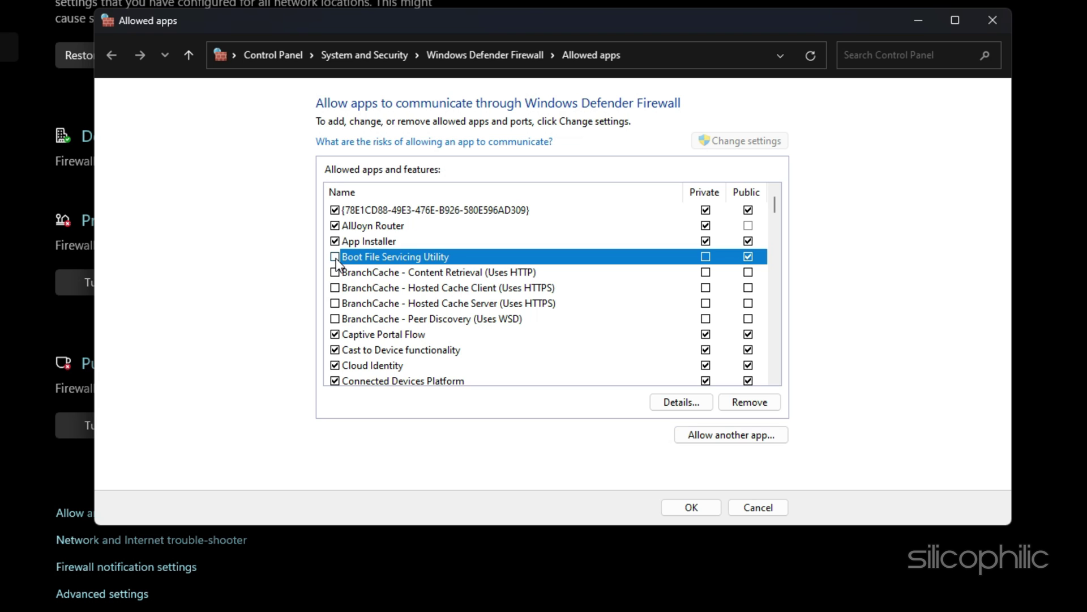
double_click(337, 260)
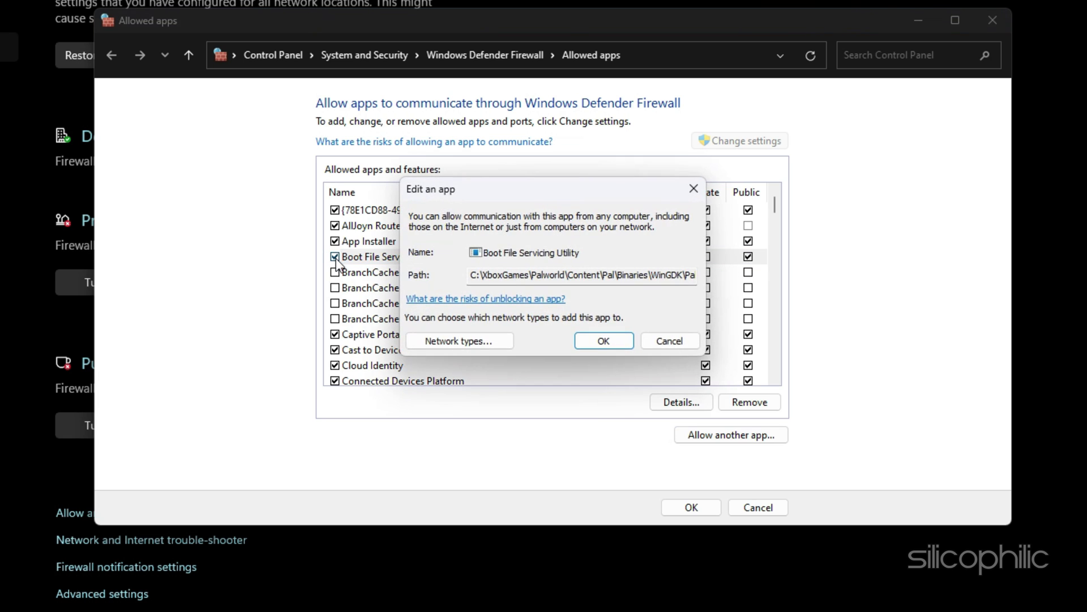
click(586, 340)
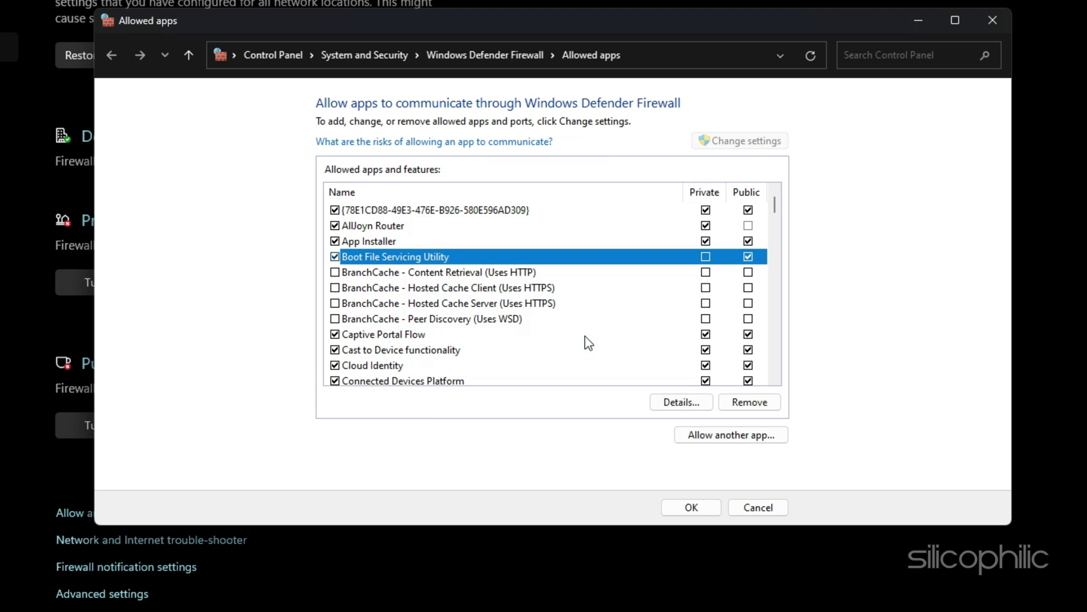
click(705, 257)
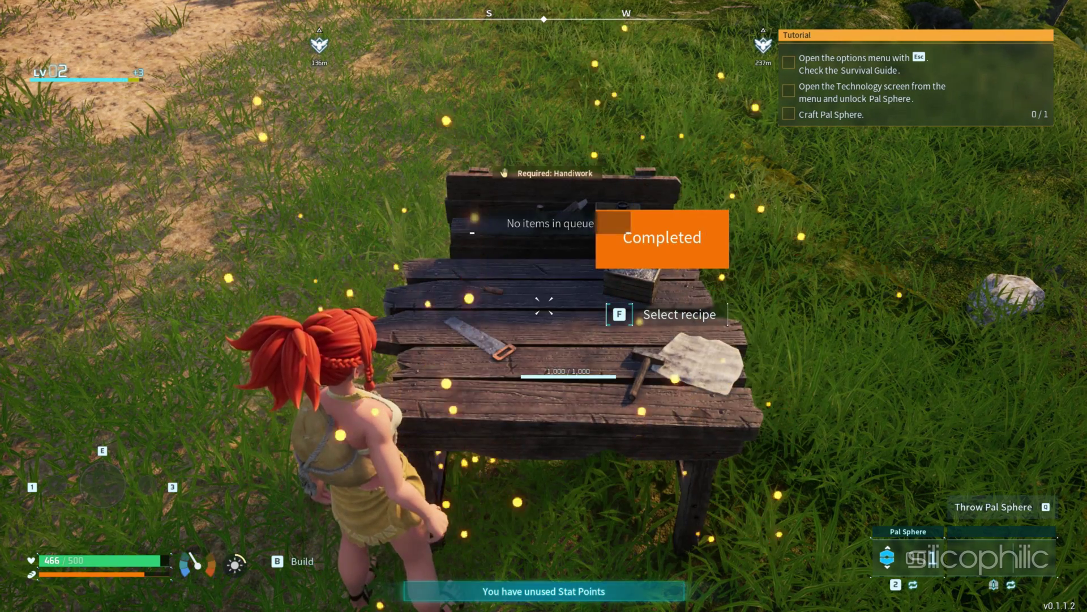
Choose the Wooden Club recipe from the Primitive Workbench's crafting menu
key(f)
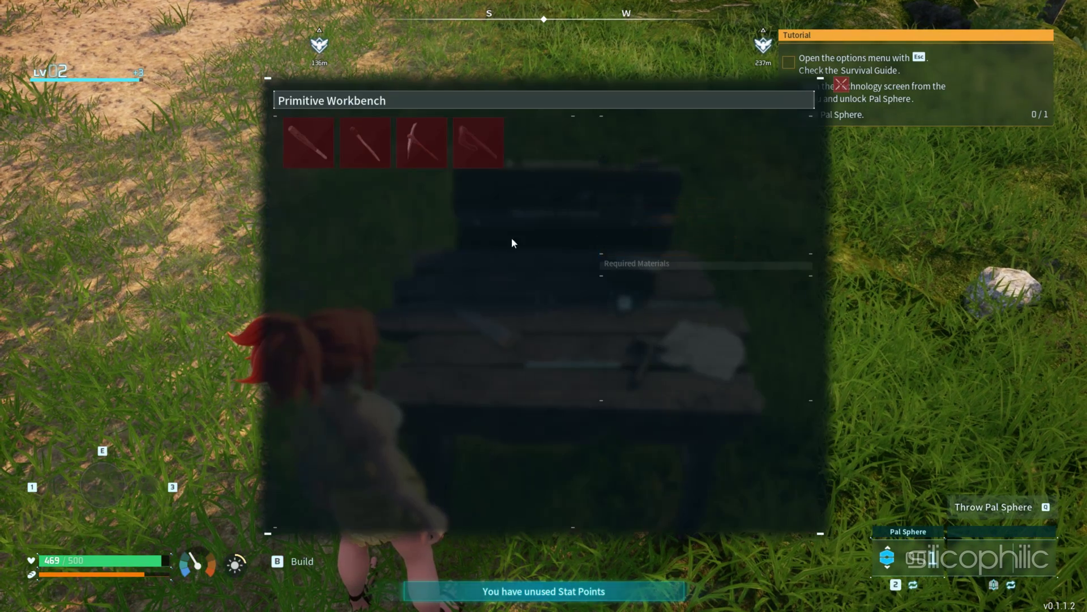
click(323, 147)
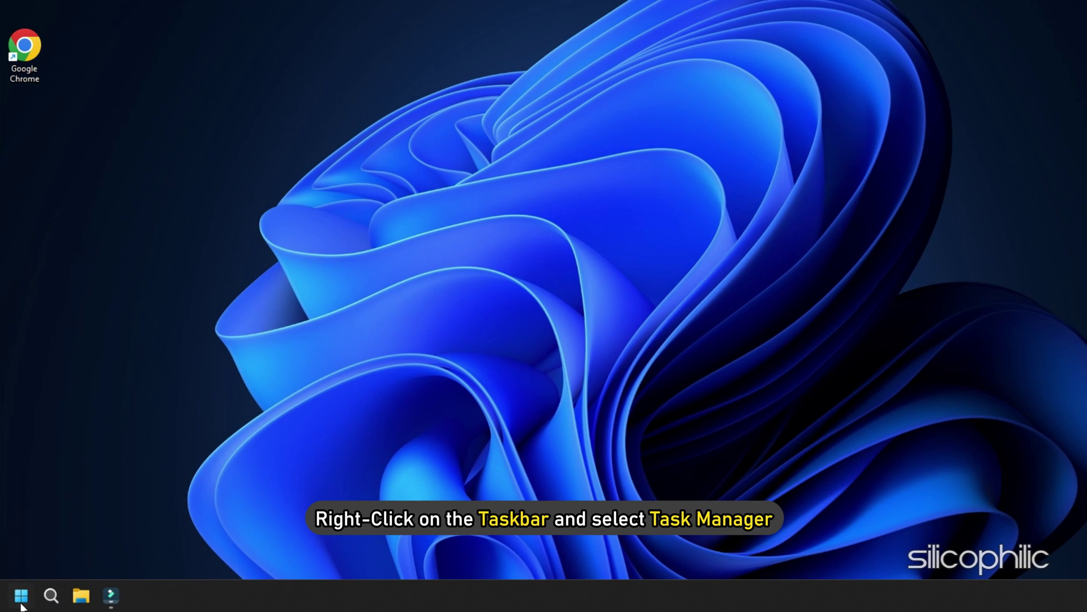
End the Google Chrome task in Task Manager, then close Task Manager
right_click(21, 596)
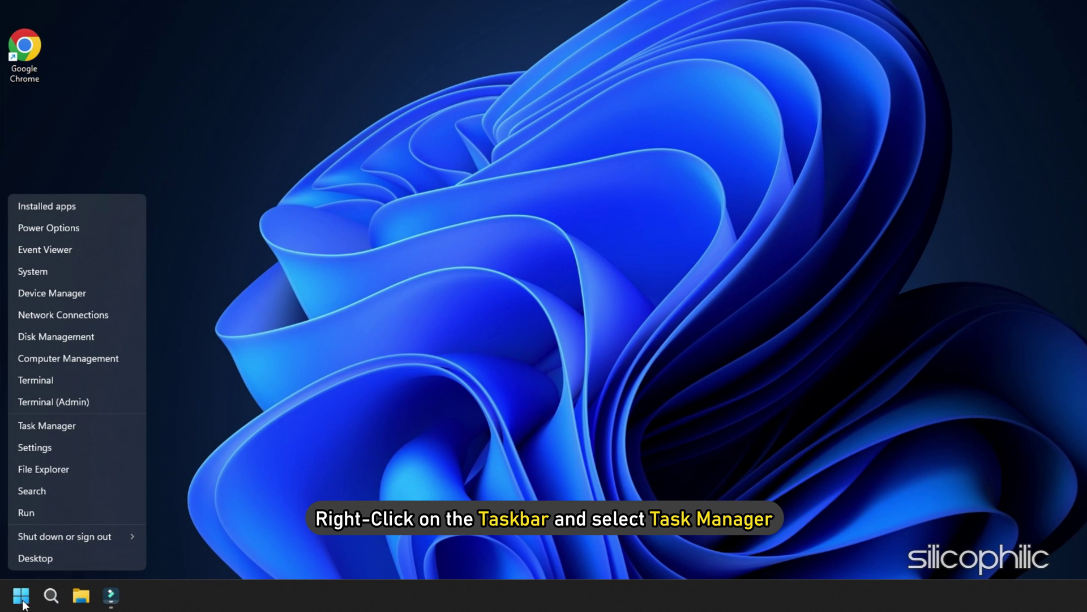
click(101, 425)
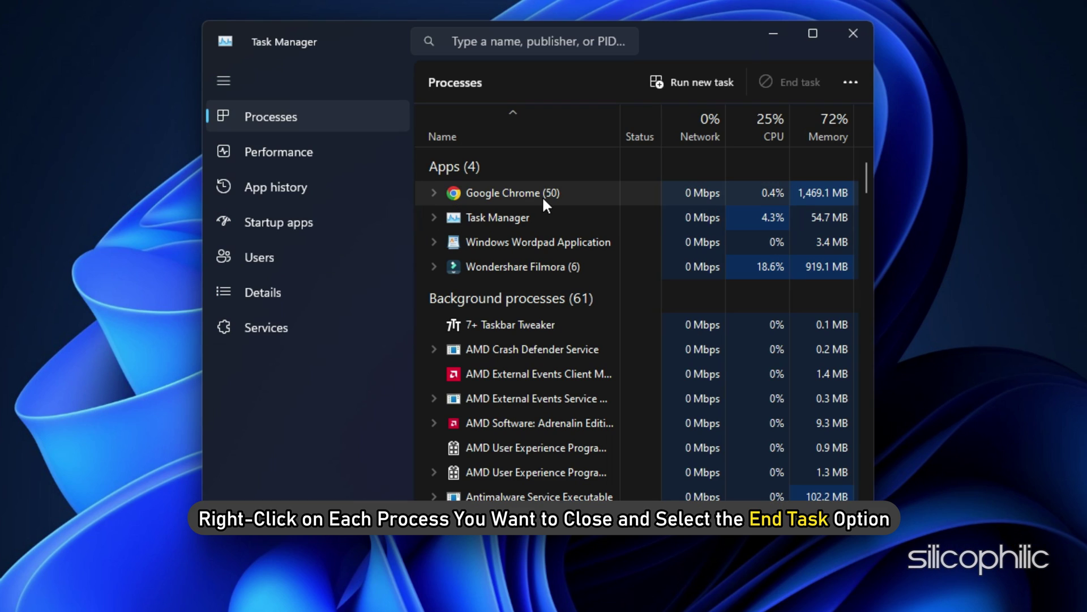
right_click(547, 196)
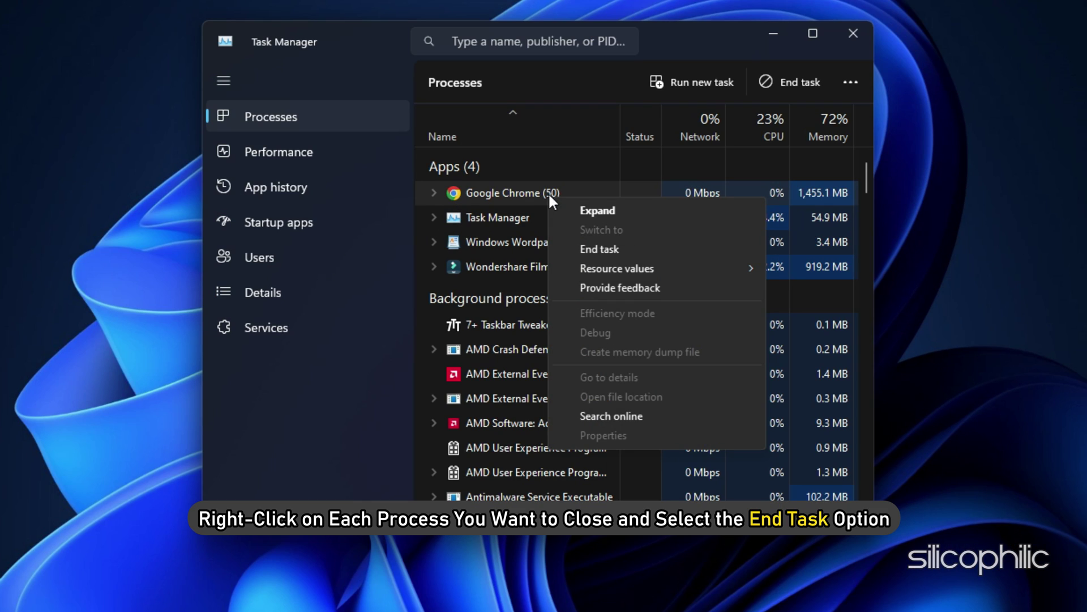
click(654, 251)
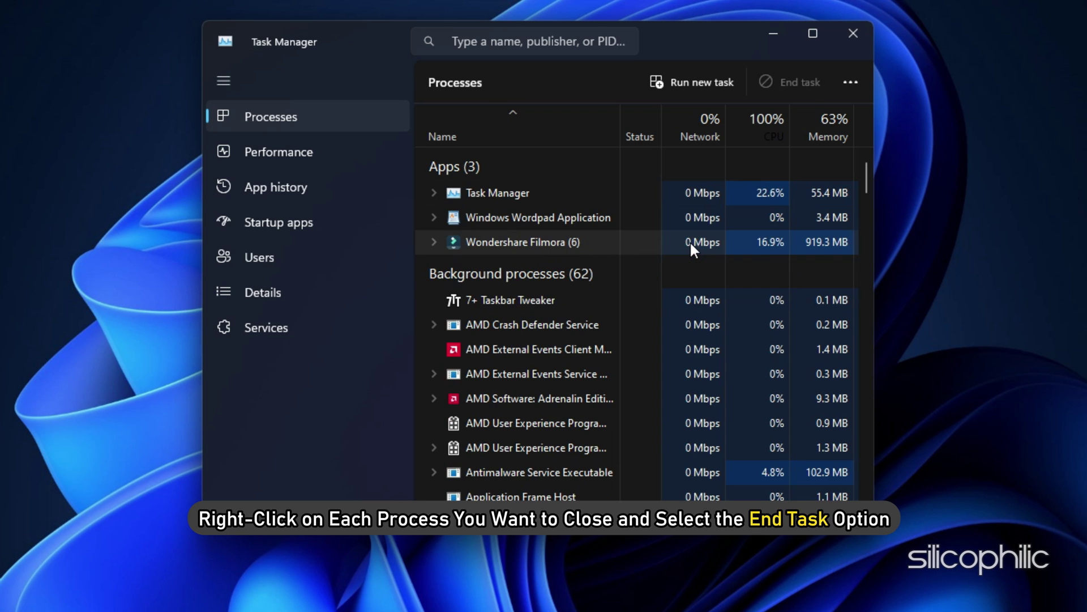
click(865, 32)
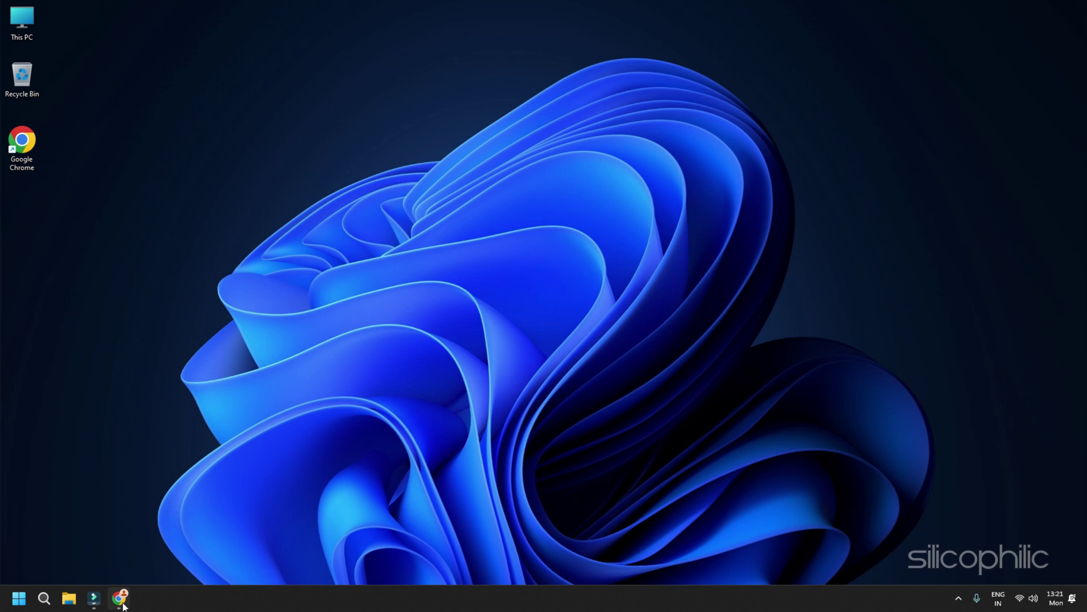
Search 'DirectX runtime download' and download Microsoft's DirectX End-User Runtime installer in English
click(123, 600)
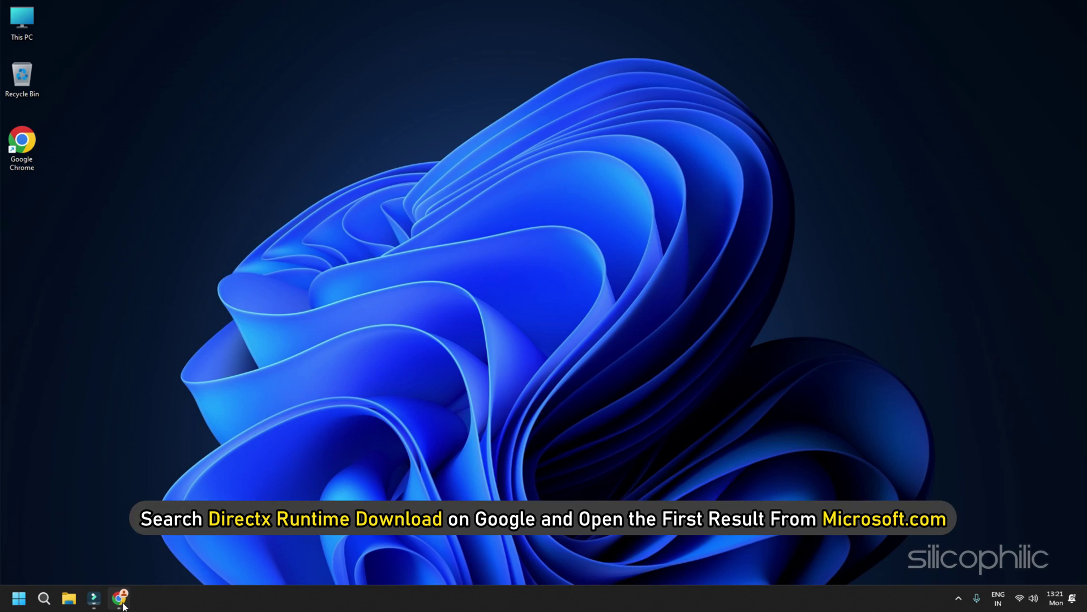
text(DirectX runtime download)
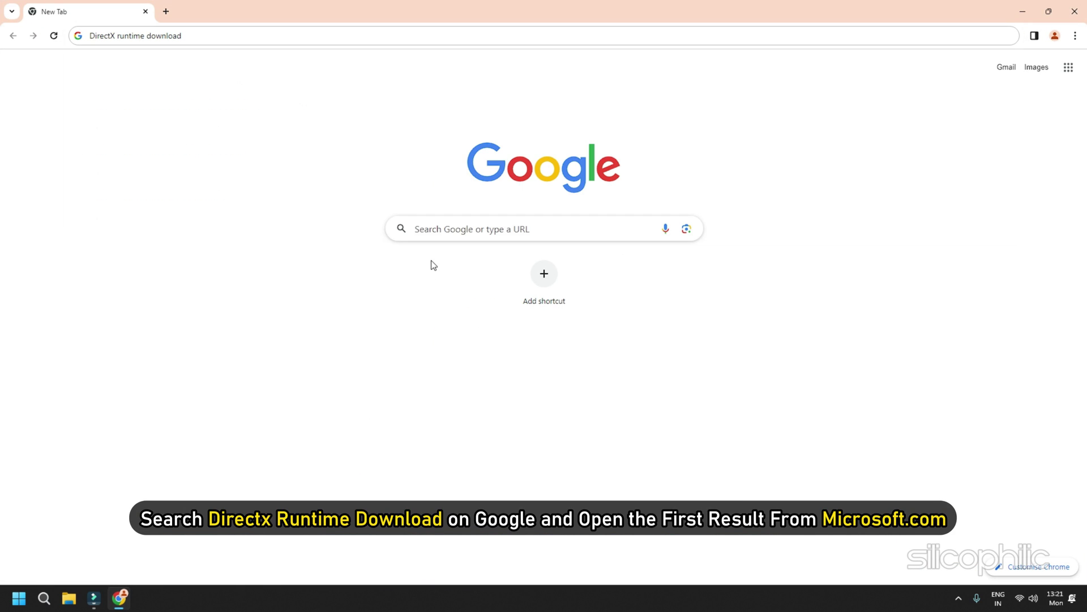
click(438, 258)
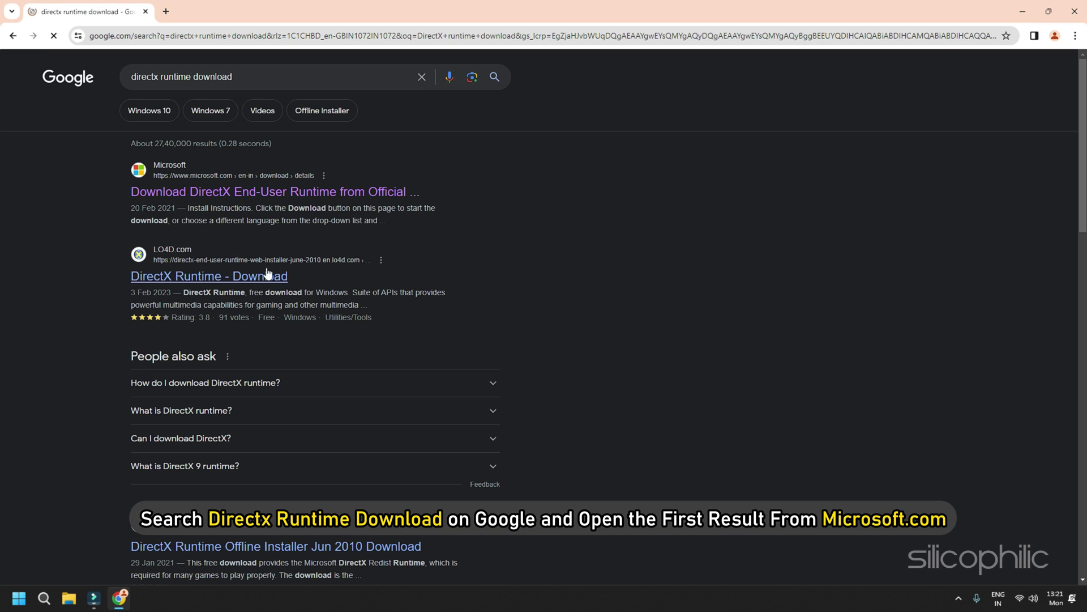
click(240, 201)
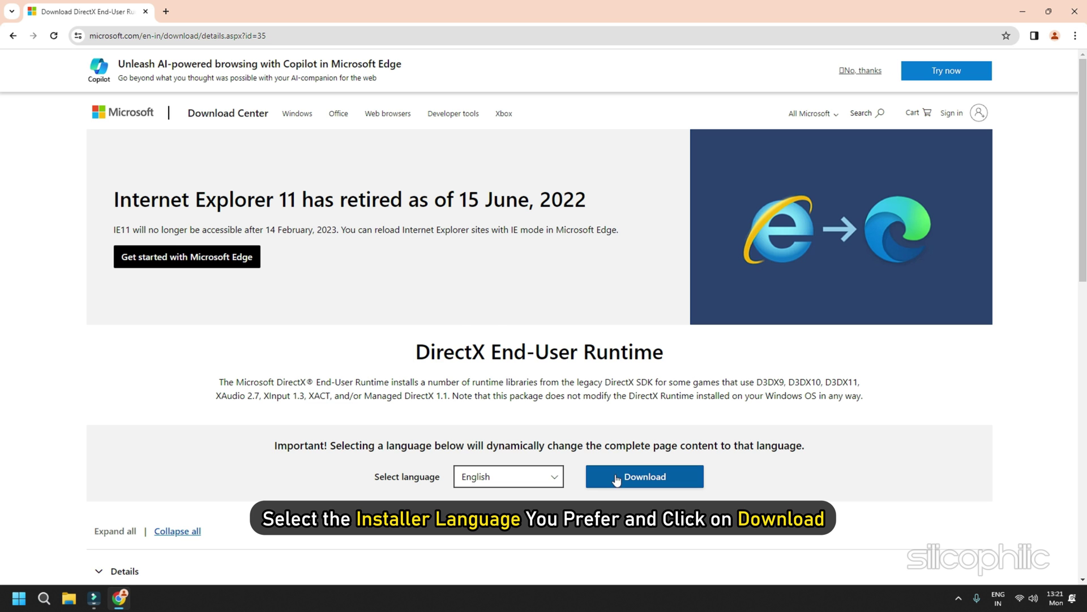
click(508, 477)
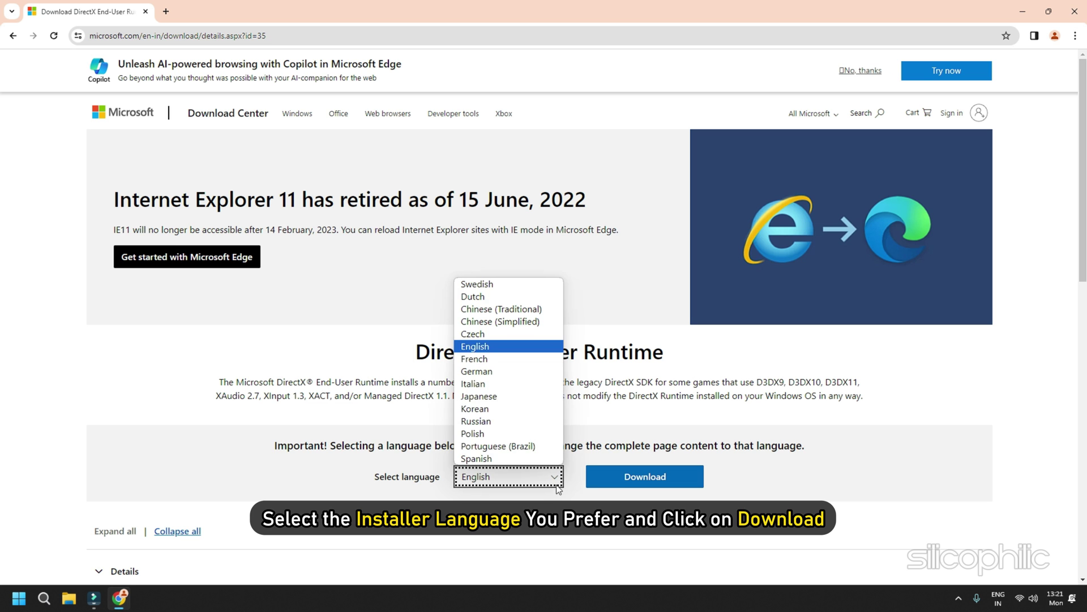
click(508, 476)
click(623, 478)
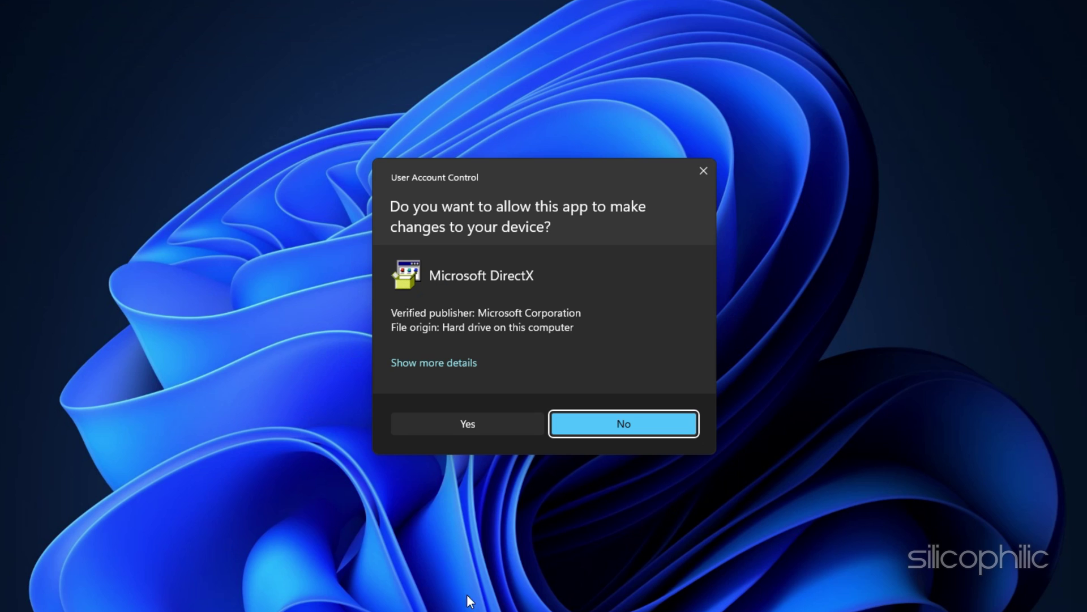
Approve the DirectX installer, accept its license agreement, install the components and finish setup
click(449, 428)
click(543, 319)
click(662, 378)
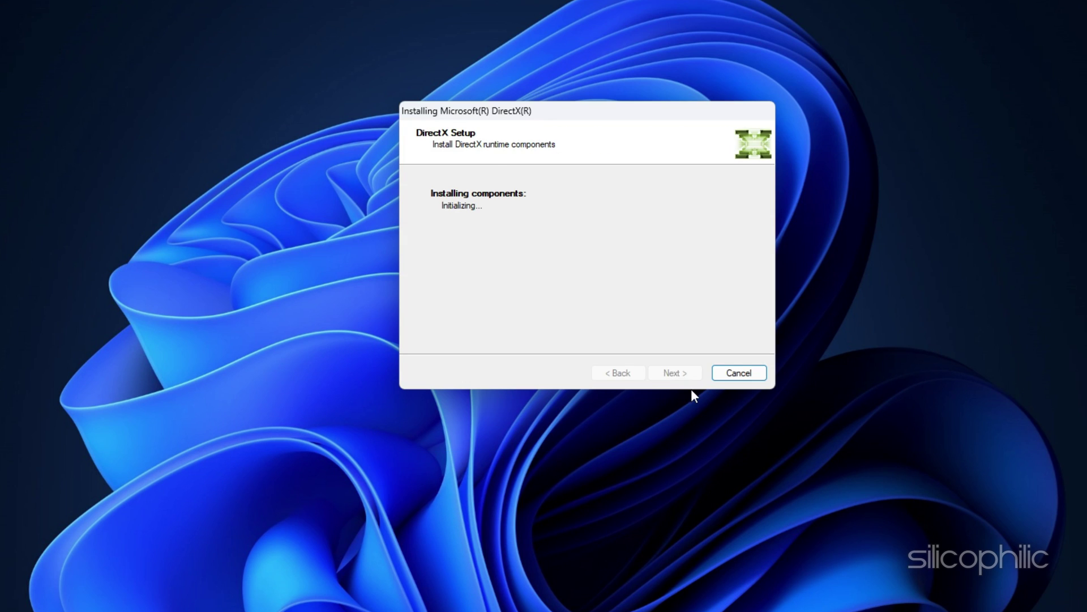
click(675, 378)
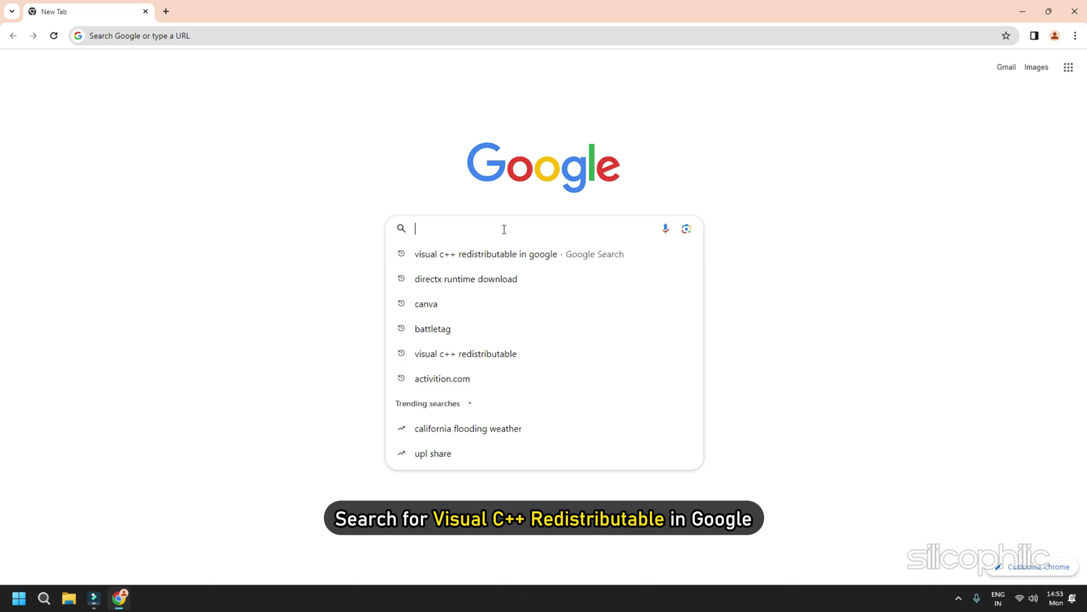
text(Visual C++ redistributable)
Search 'Visual C++ redistributable' and open the Microsoft Learn 'Latest supported downloads' article
click(501, 256)
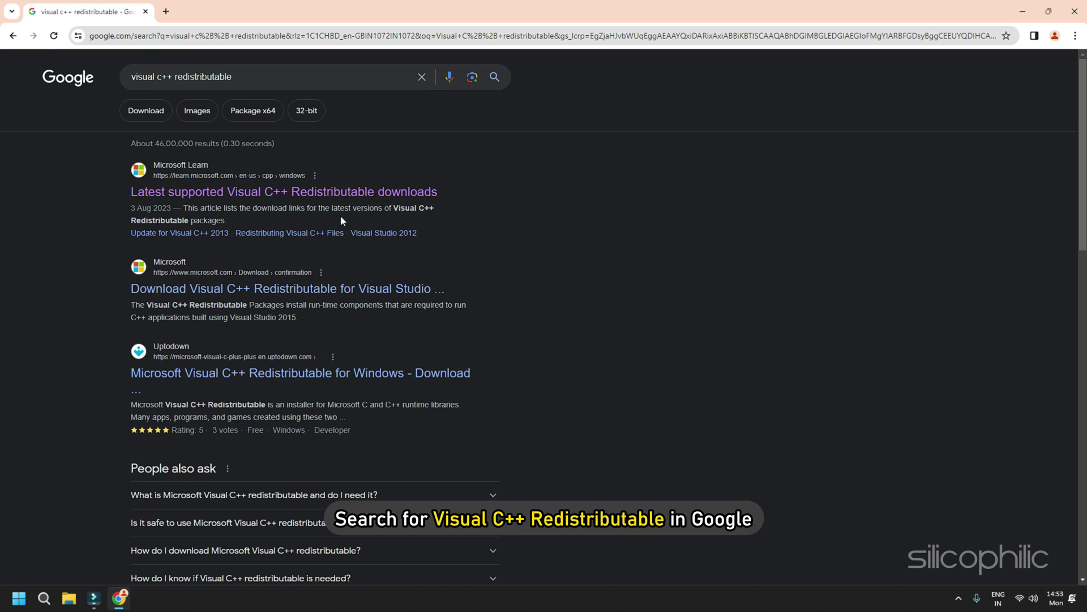
click(234, 197)
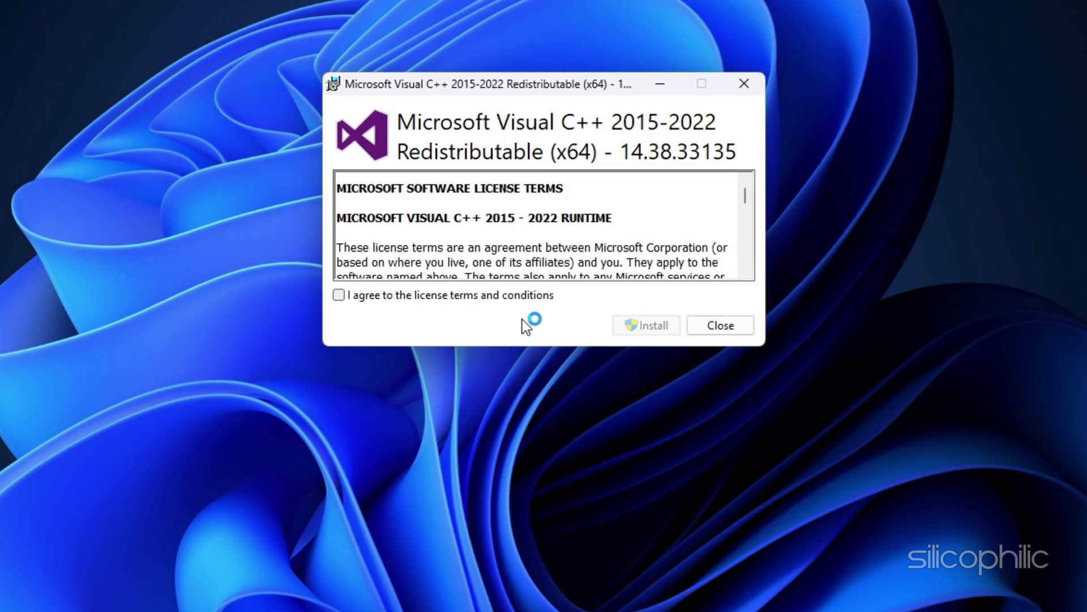
Agree to the x64 redistributable's license terms and install it, approving the UAC prompt
click(513, 303)
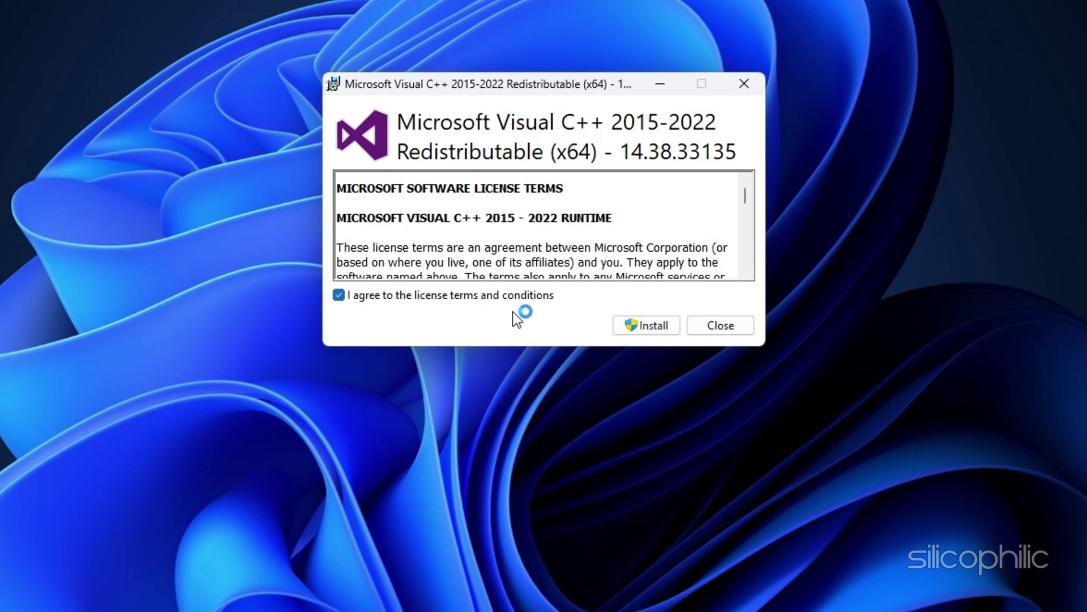
click(636, 321)
click(489, 362)
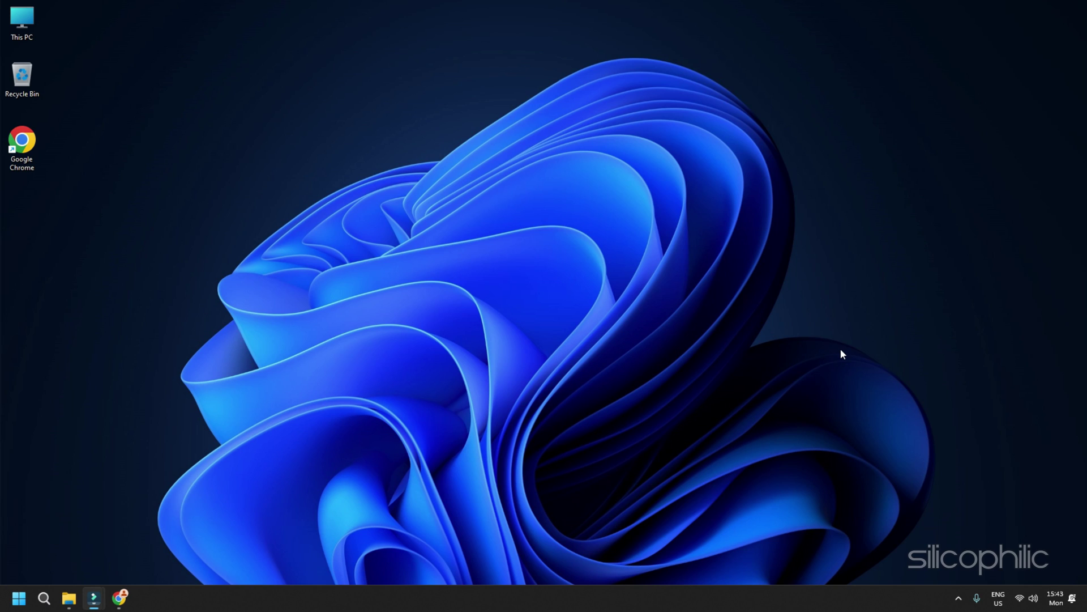
click(120, 598)
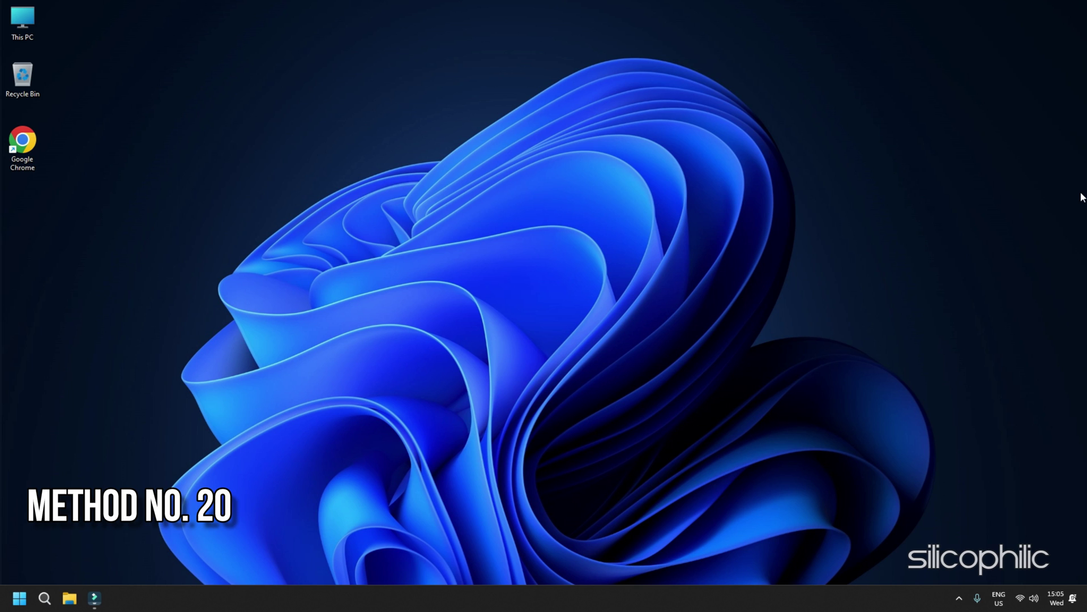
Reach the Virtual Memory dialog through Advanced System Settings' Performance options, Advanced tab
click(44, 597)
text(Advanced System settings)
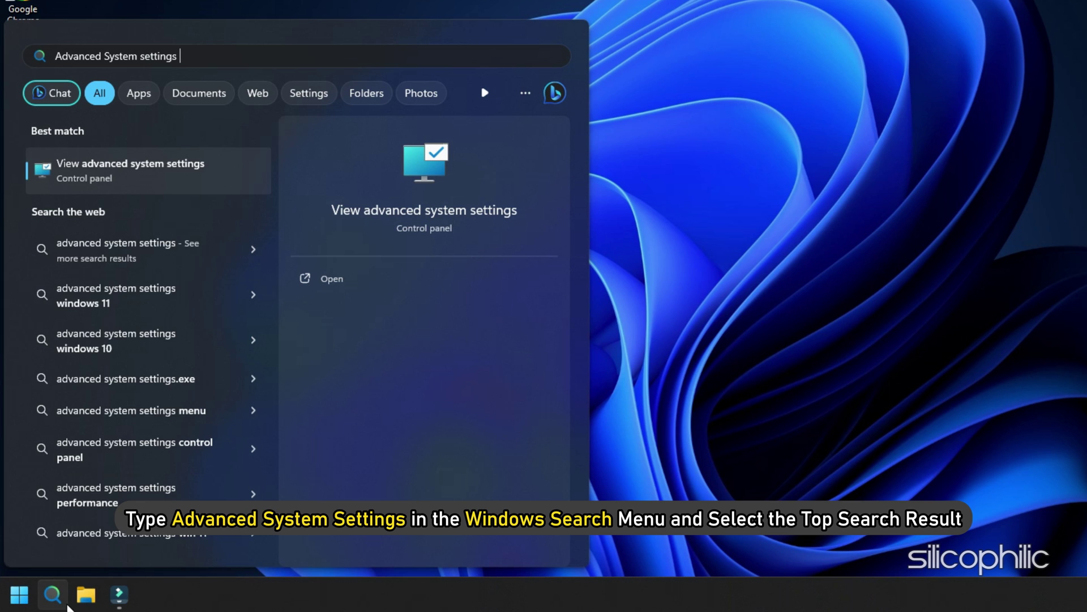
click(164, 168)
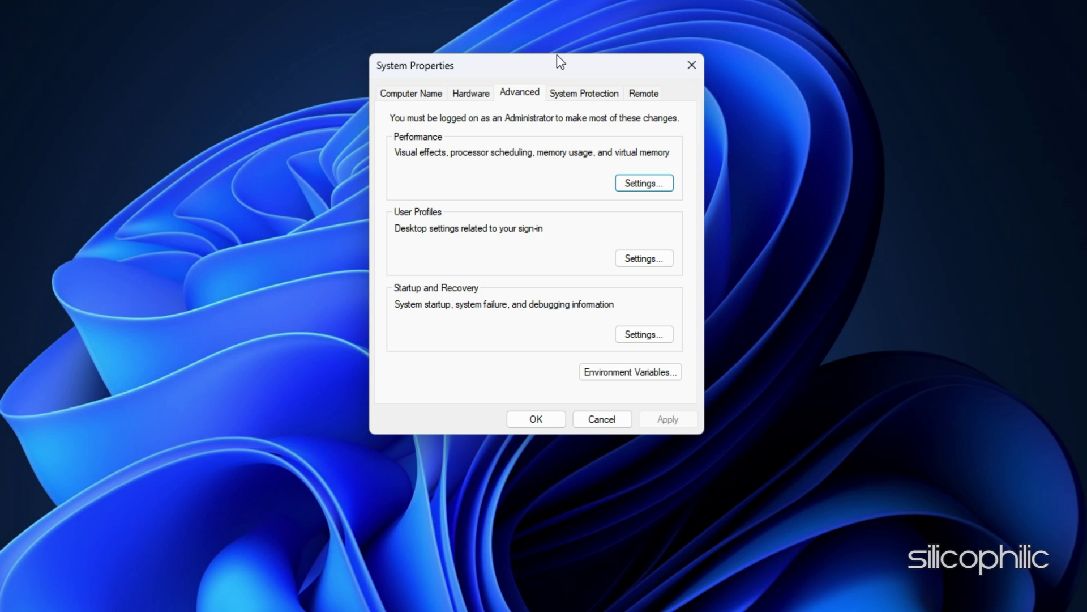
click(636, 184)
click(460, 91)
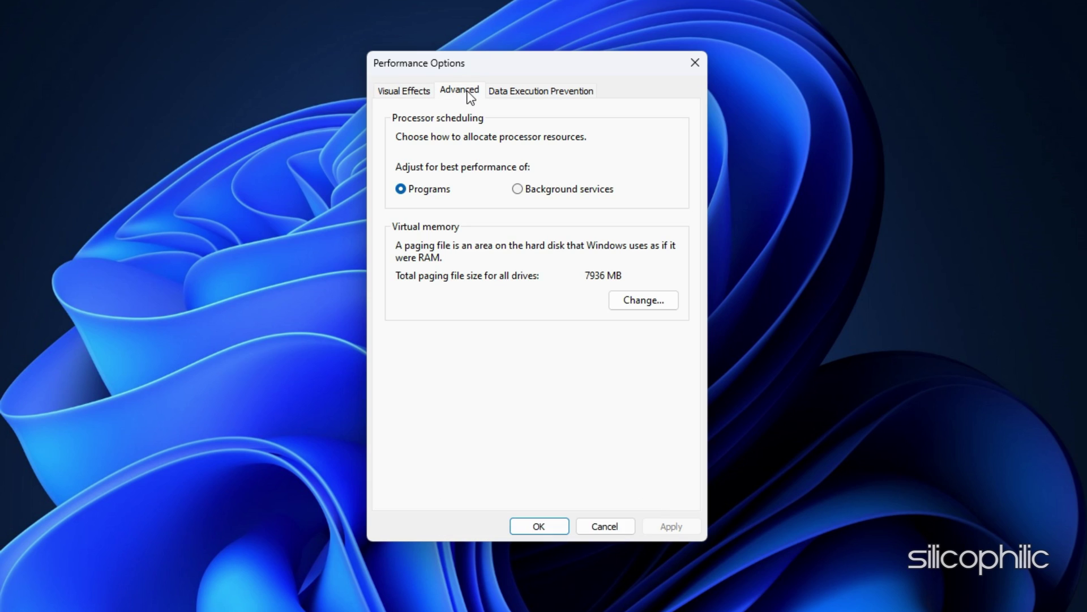
click(659, 304)
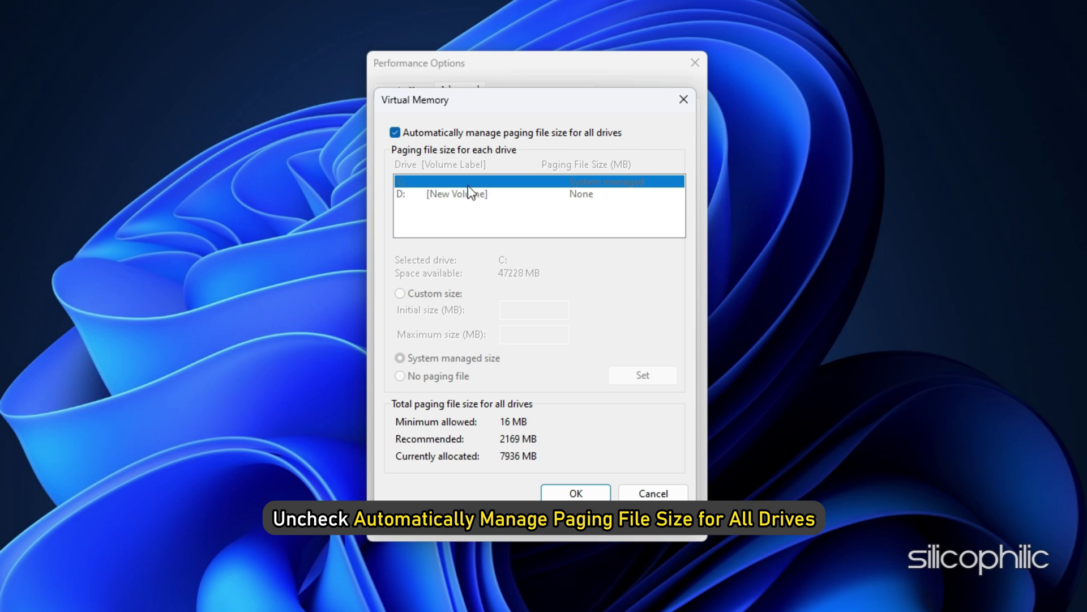
Turn off automatic paging file management and give drive C: custom initial and maximum sizes
click(395, 133)
click(436, 196)
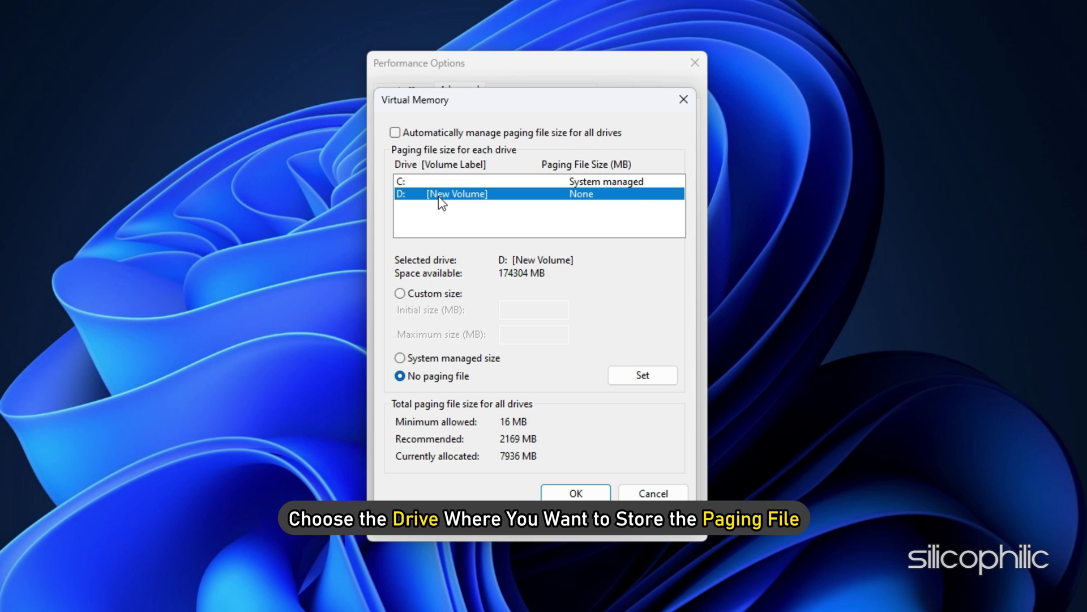
click(435, 180)
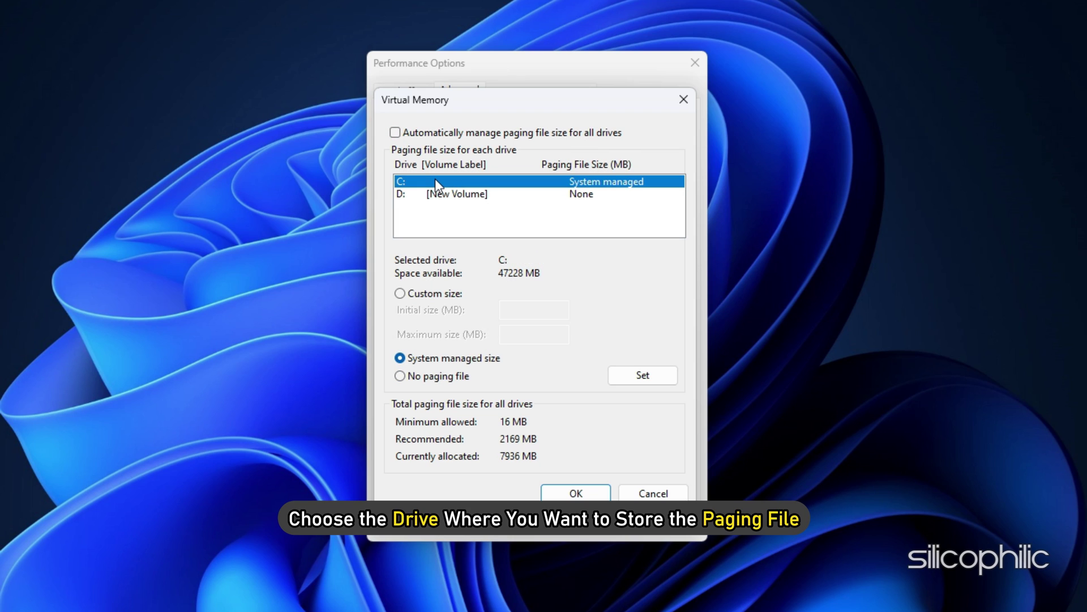
click(399, 294)
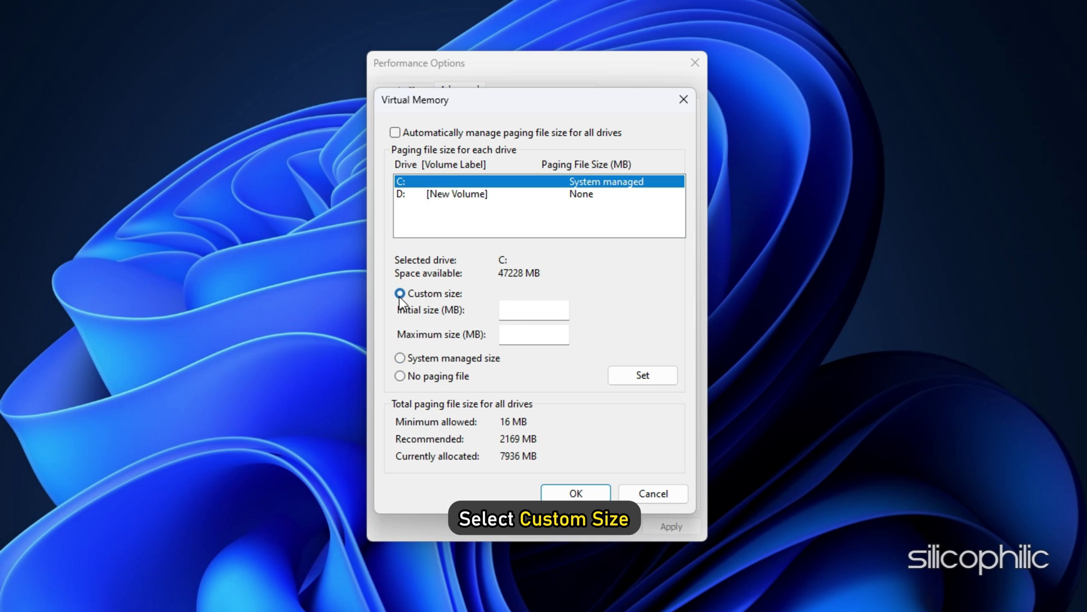
click(534, 336)
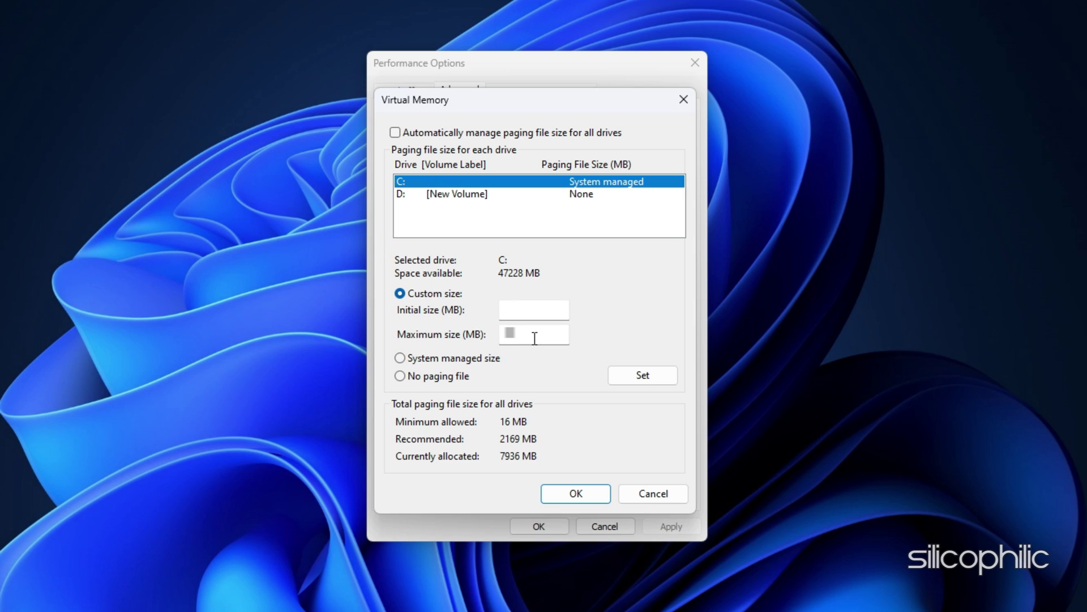
click(527, 305)
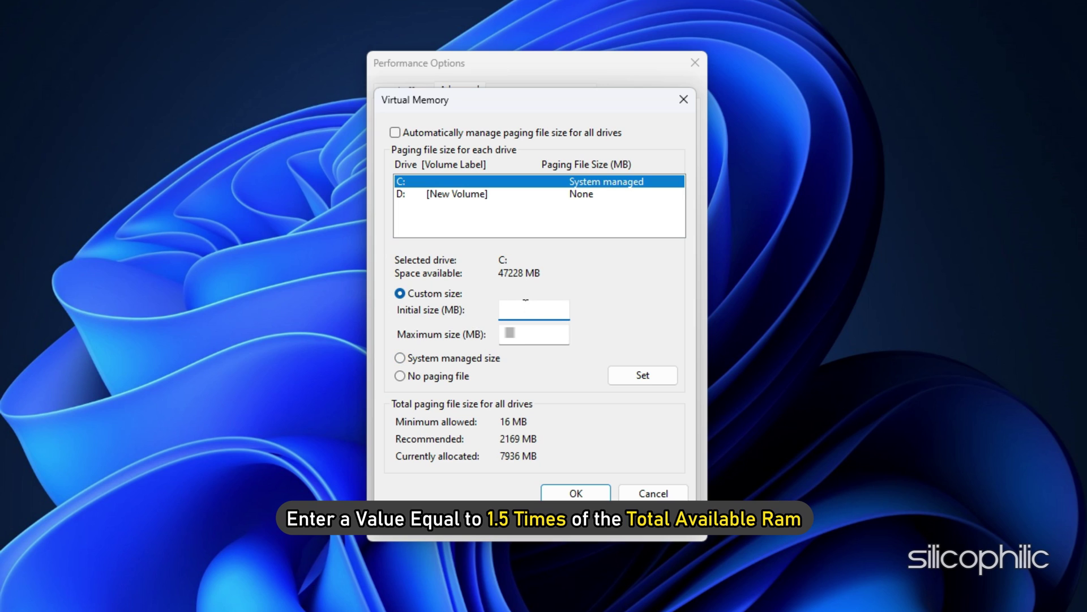
text(4)
click(541, 336)
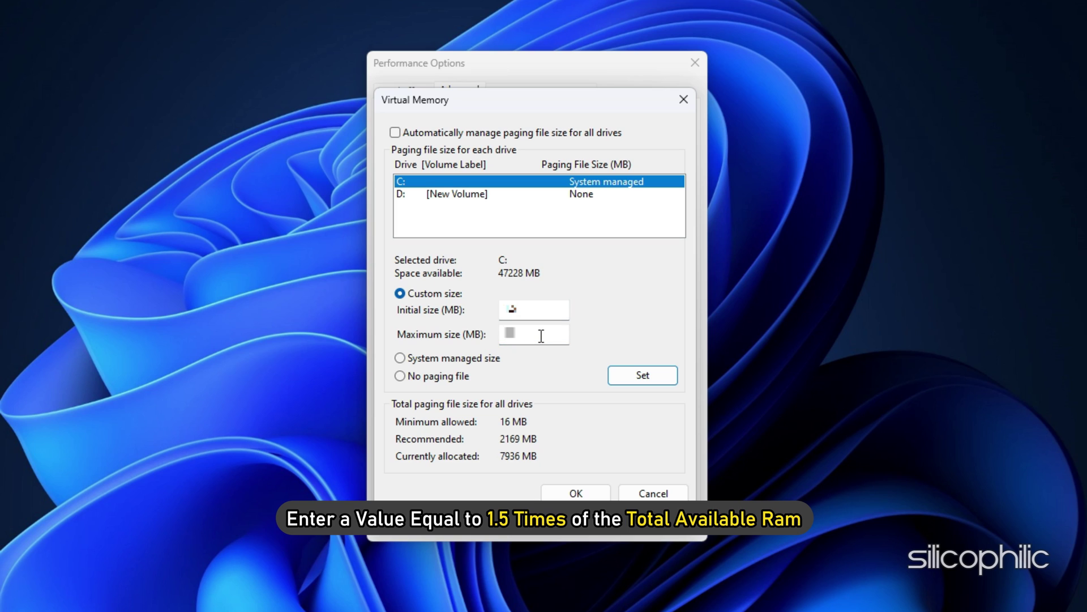
text(6)
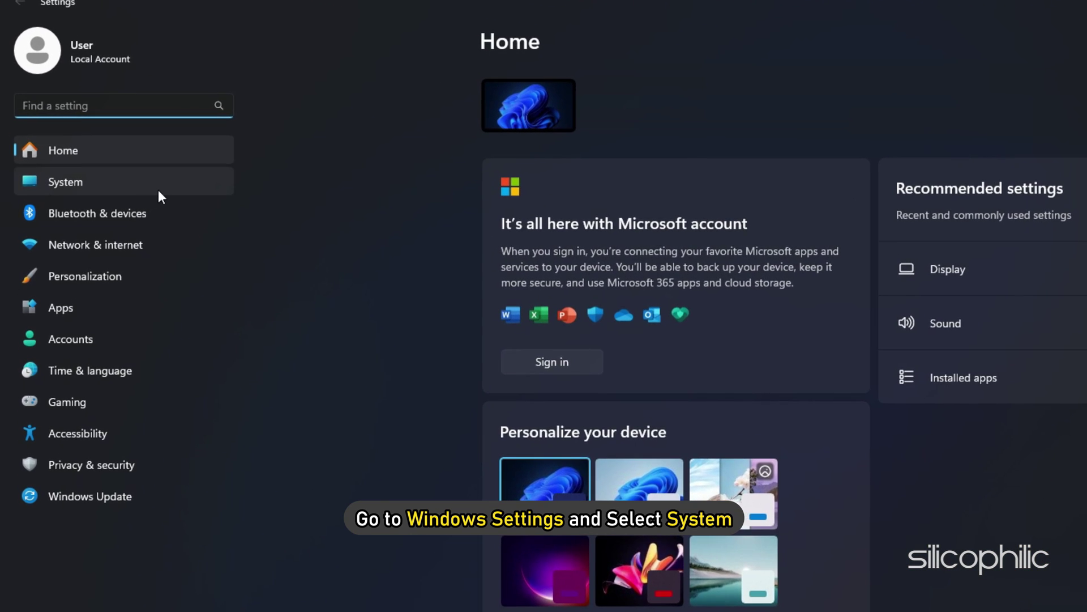
click(85, 180)
scroll(510, 392, down, 10)
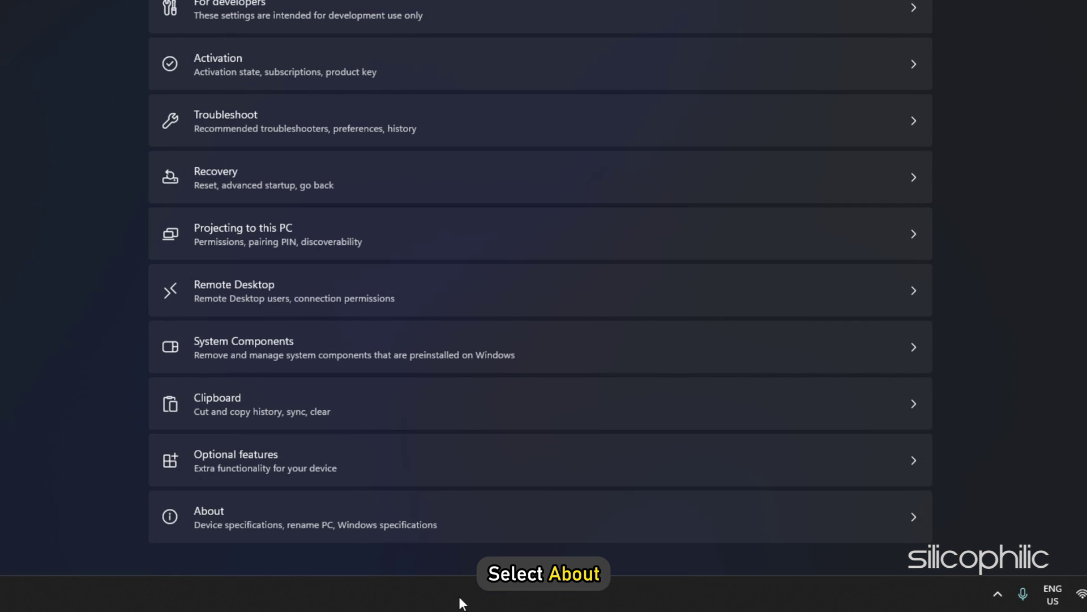
click(505, 521)
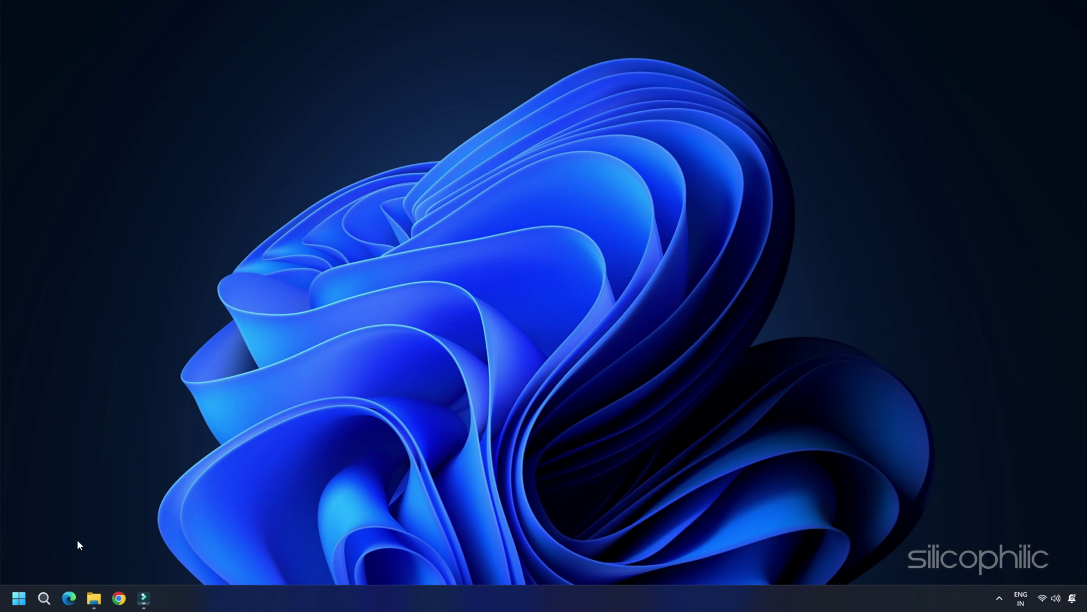
Select the High performance plan in Control Panel's Hardware and Sound > Power Options, Category view
click(19, 598)
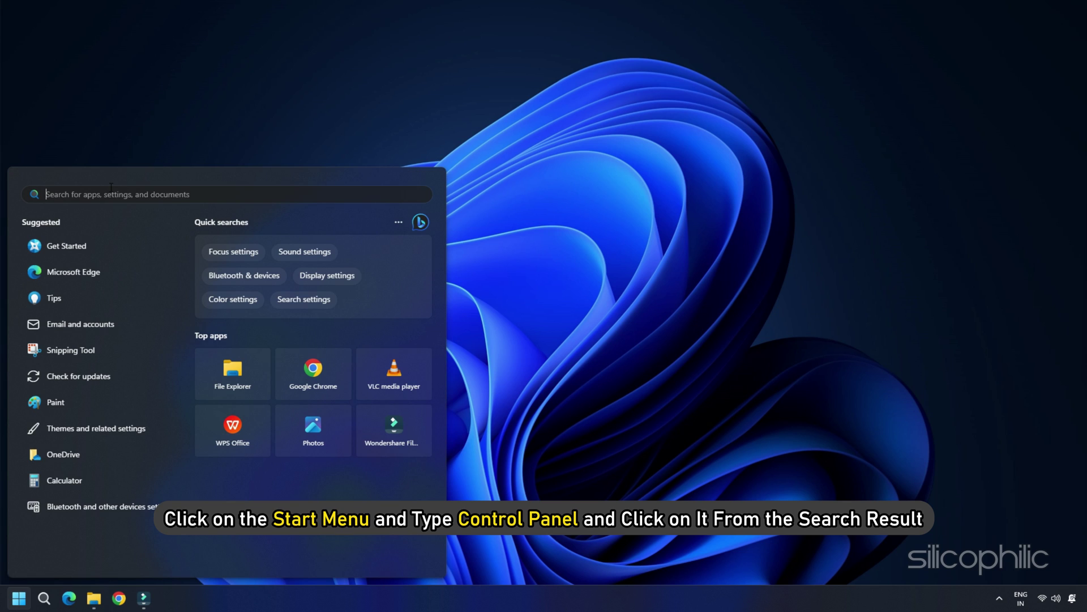
text(control Panel)
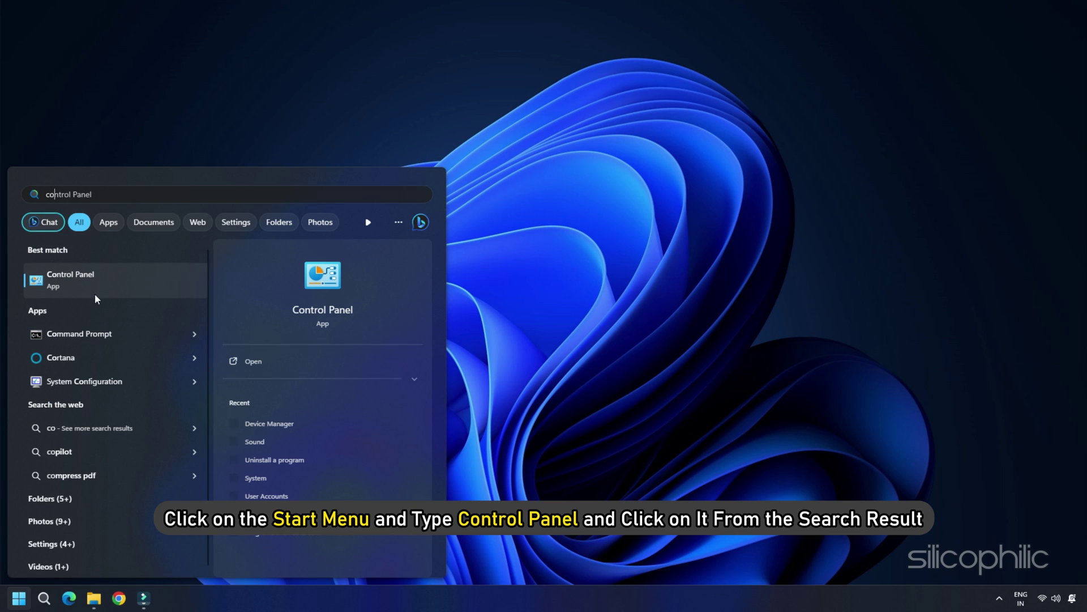
click(103, 276)
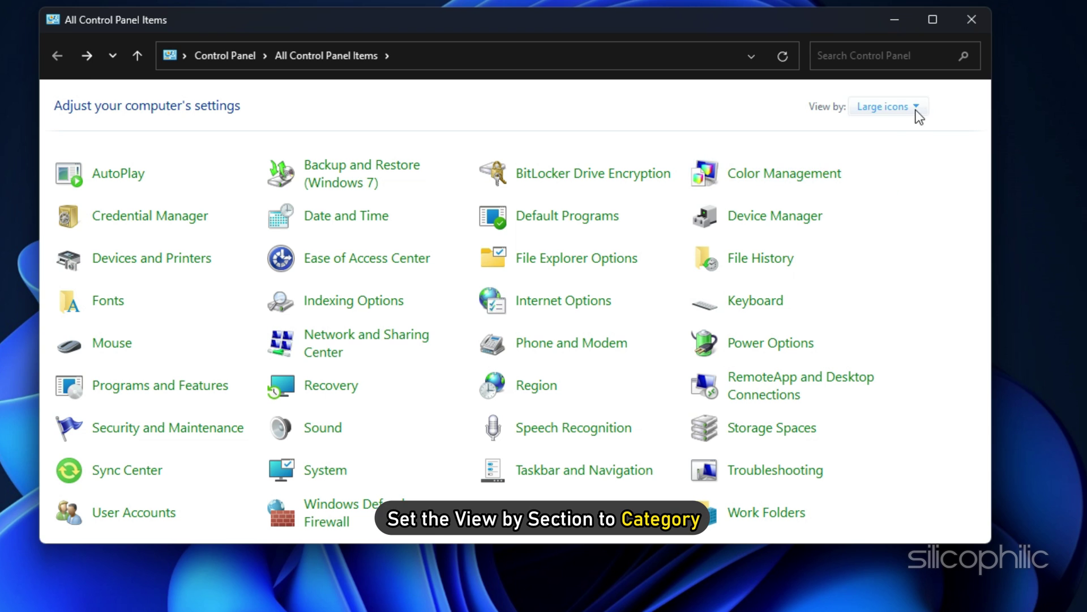
click(914, 108)
click(923, 131)
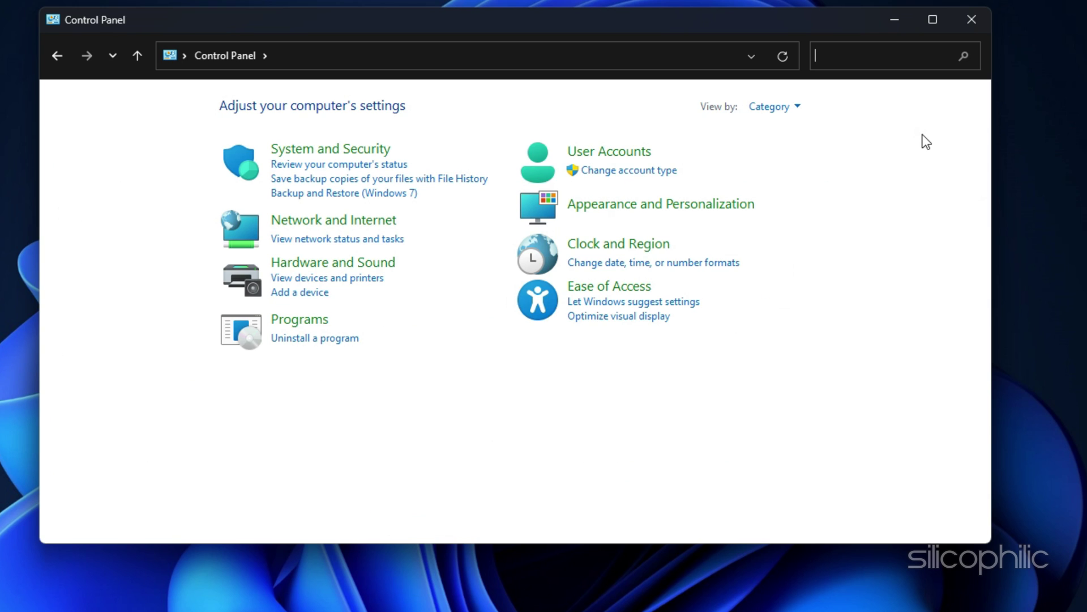
click(374, 267)
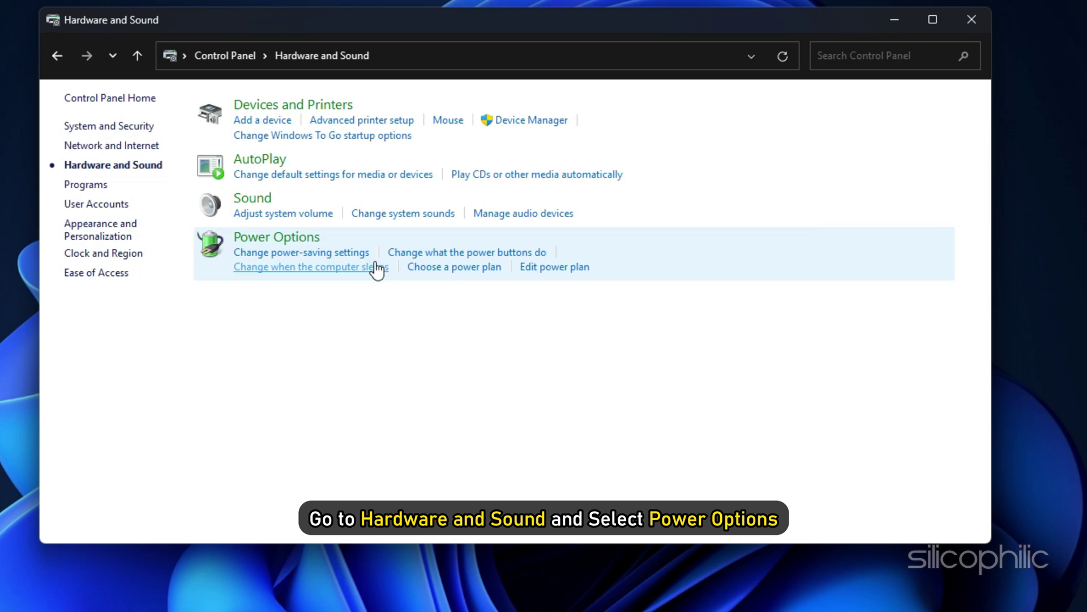
click(299, 239)
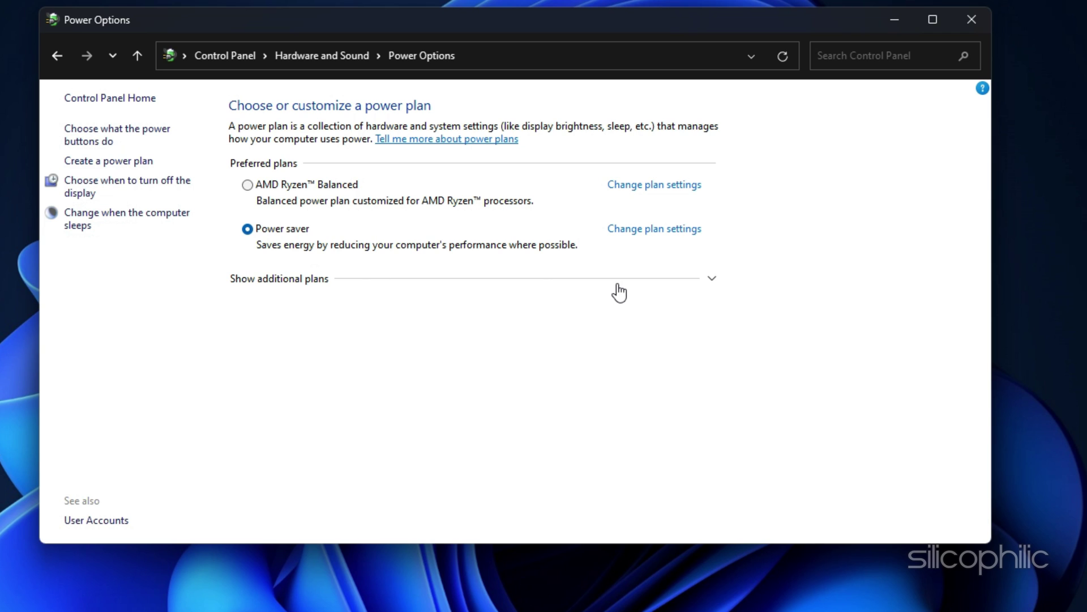
click(714, 281)
click(247, 346)
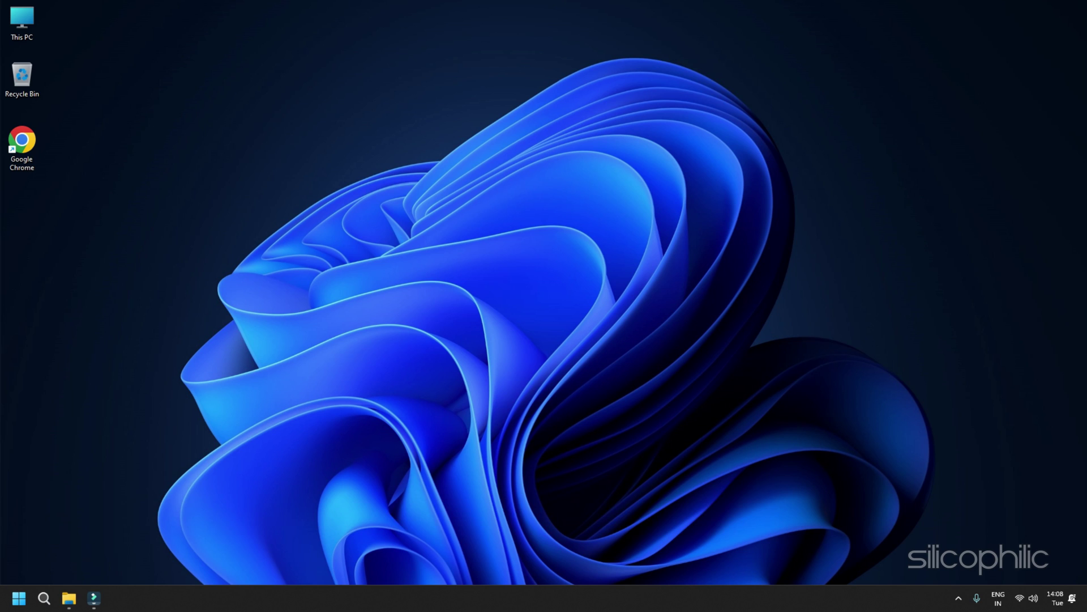
Add Palworld-WinGDK-Shipping to the per-app list on Settings' System > Display > Graphics page
key(super+i)
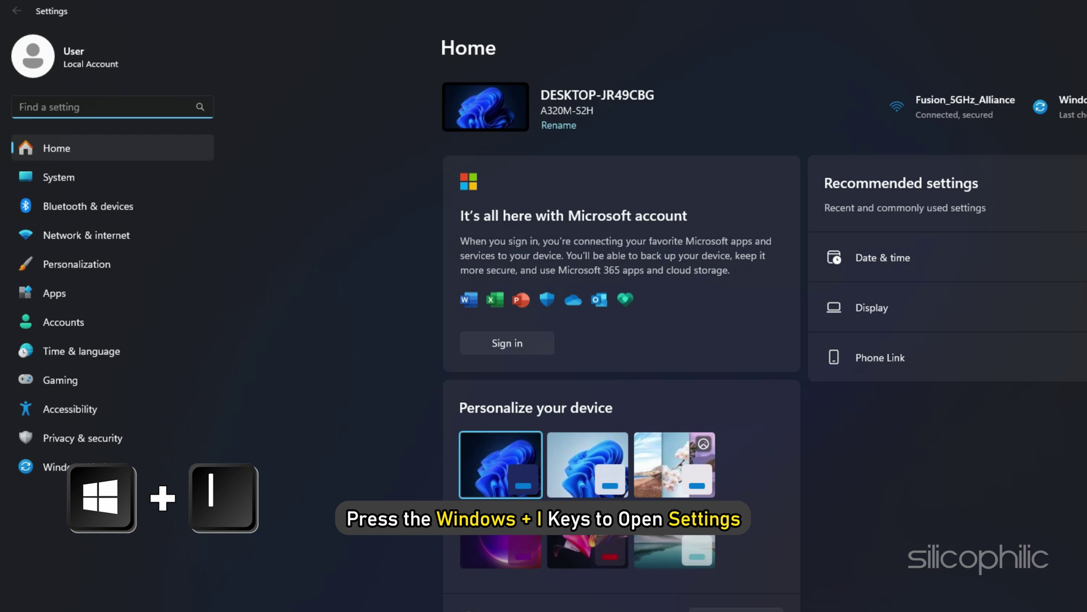
click(69, 181)
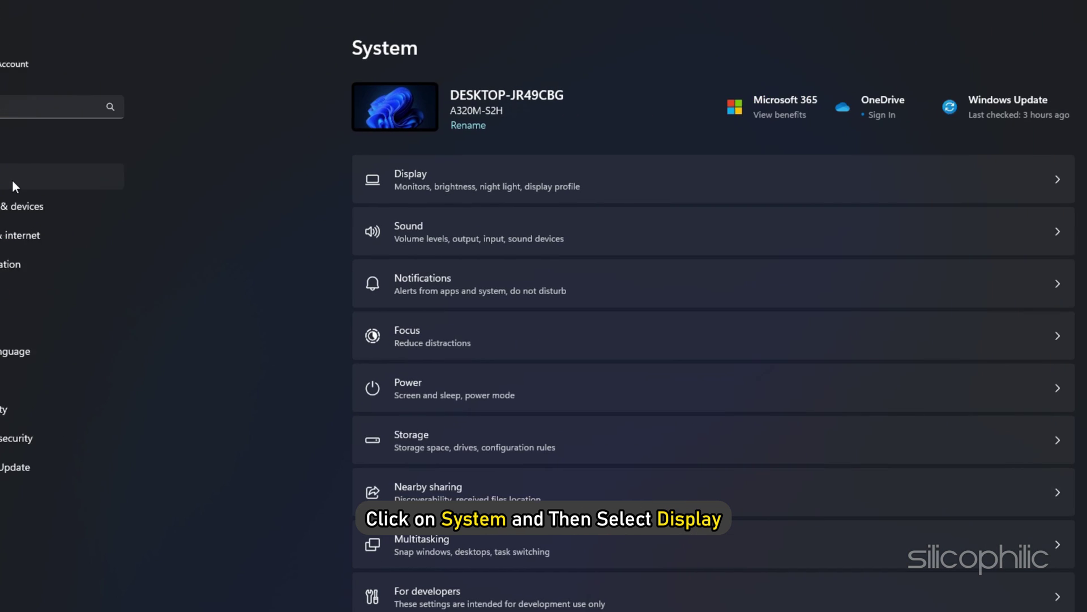
click(340, 185)
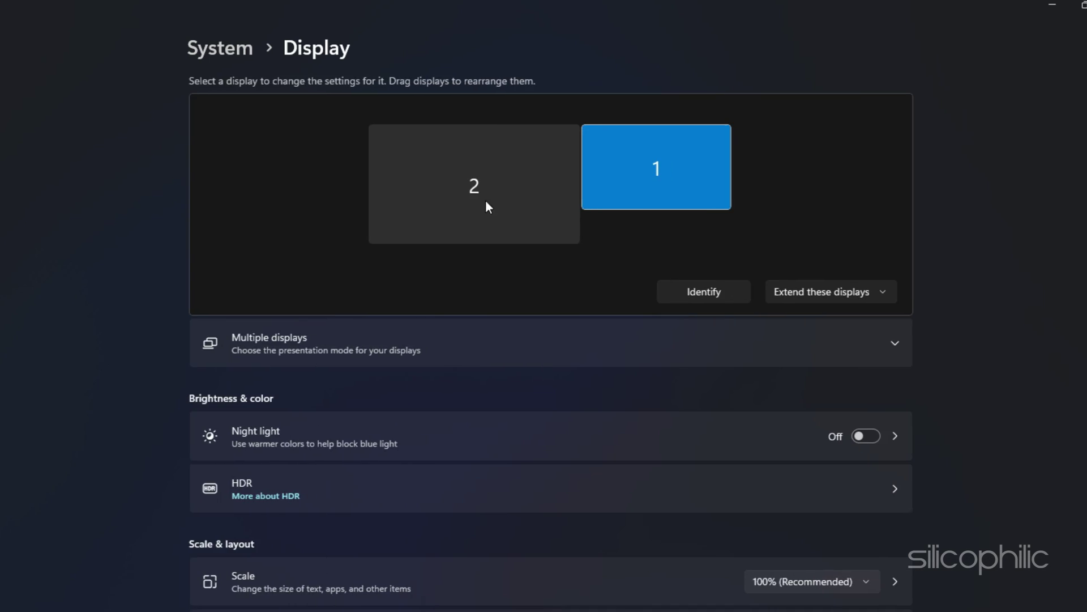
scroll(510, 246, down, 5)
click(562, 489)
click(515, 274)
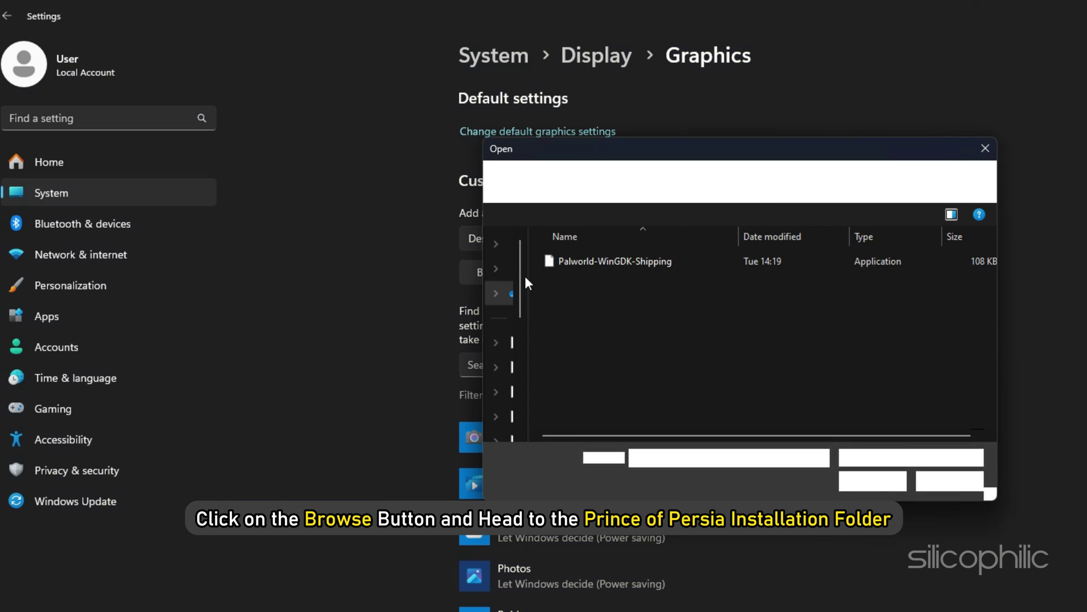
click(562, 263)
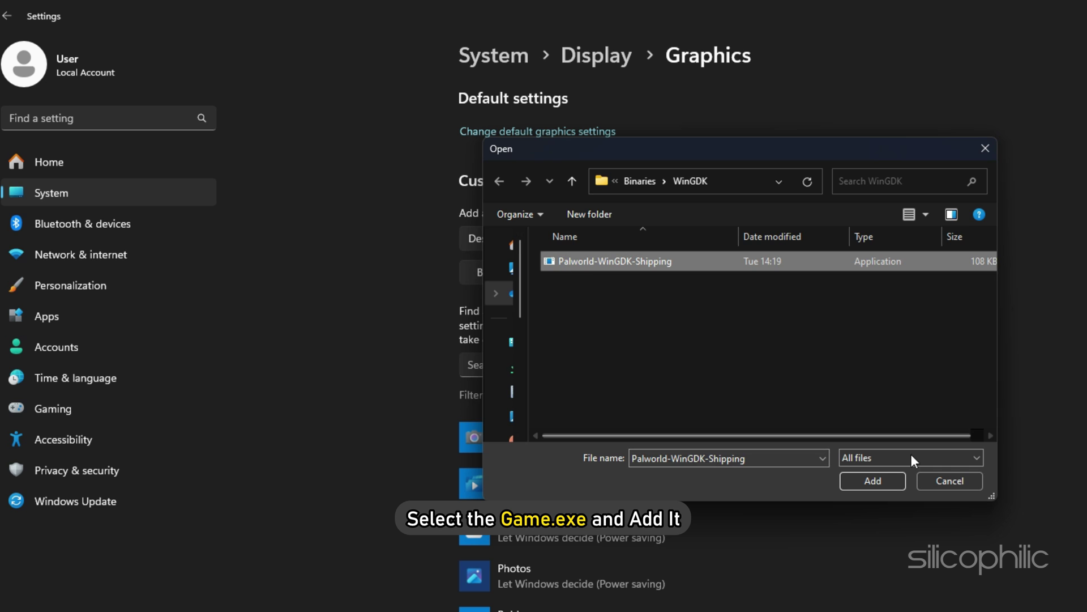
click(887, 482)
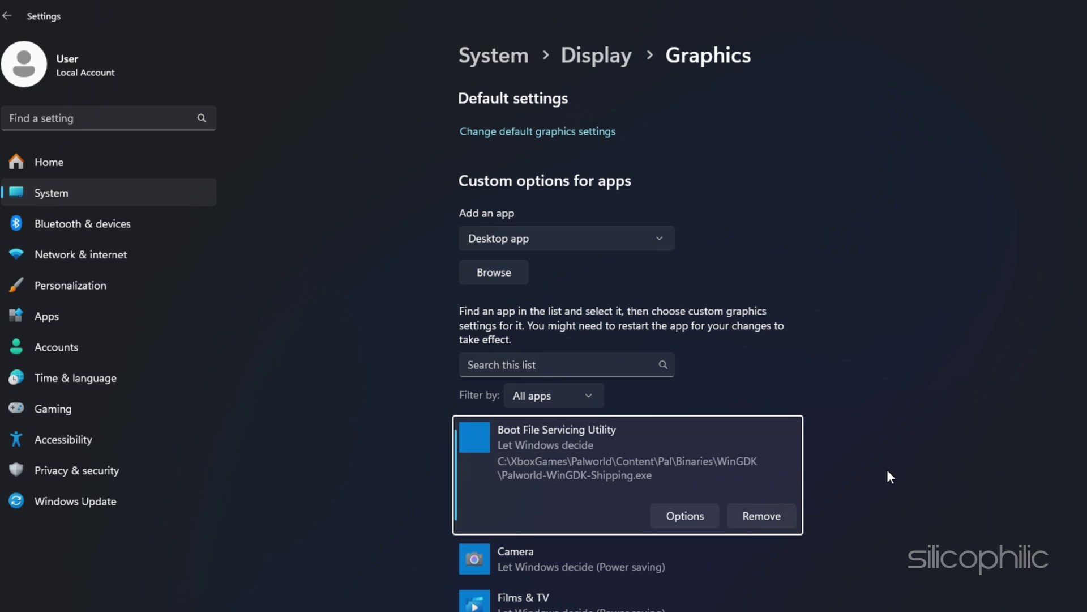
Set Palworld's graphics preference to High performance and save it
click(705, 516)
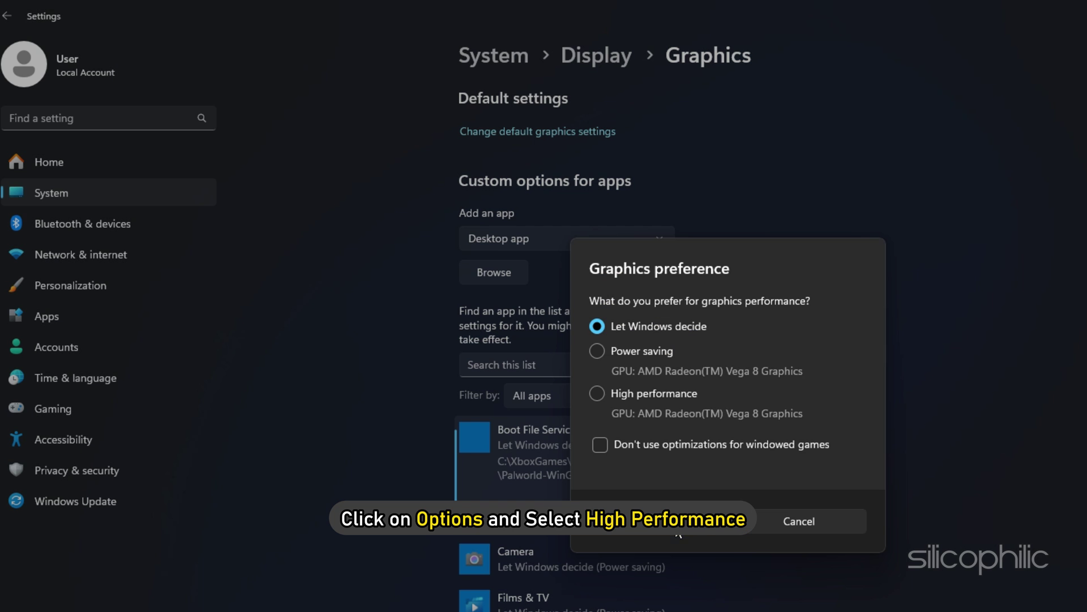
click(597, 394)
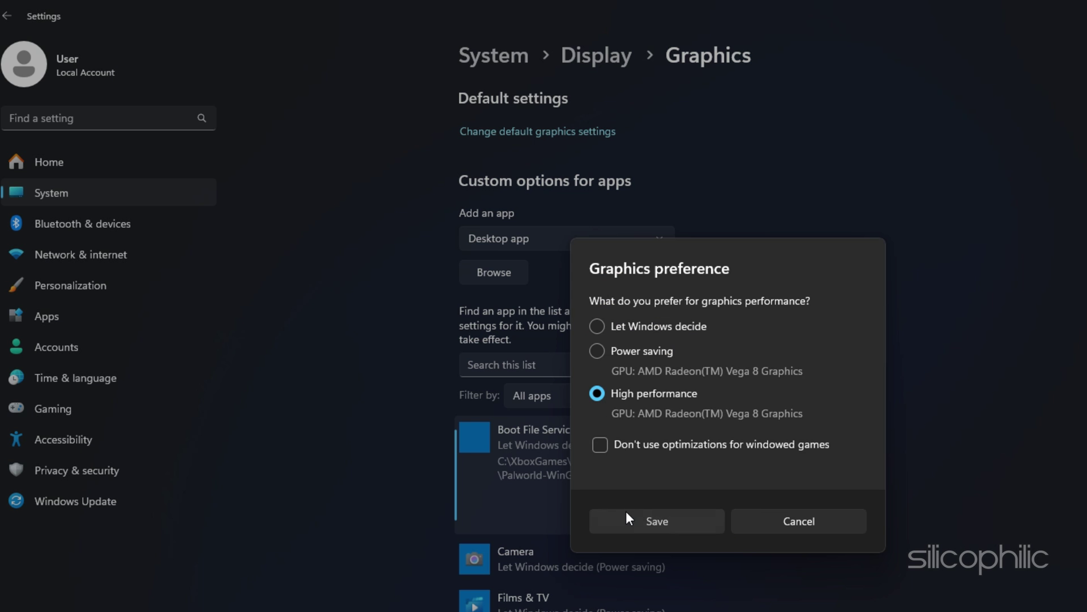
click(627, 518)
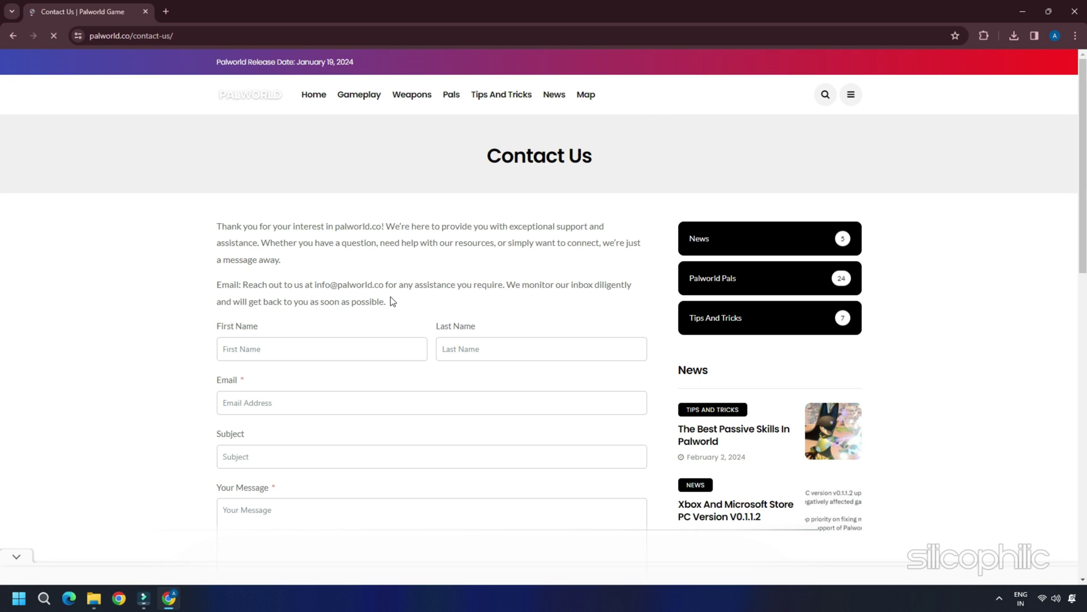
scroll(377, 319, down, 1)
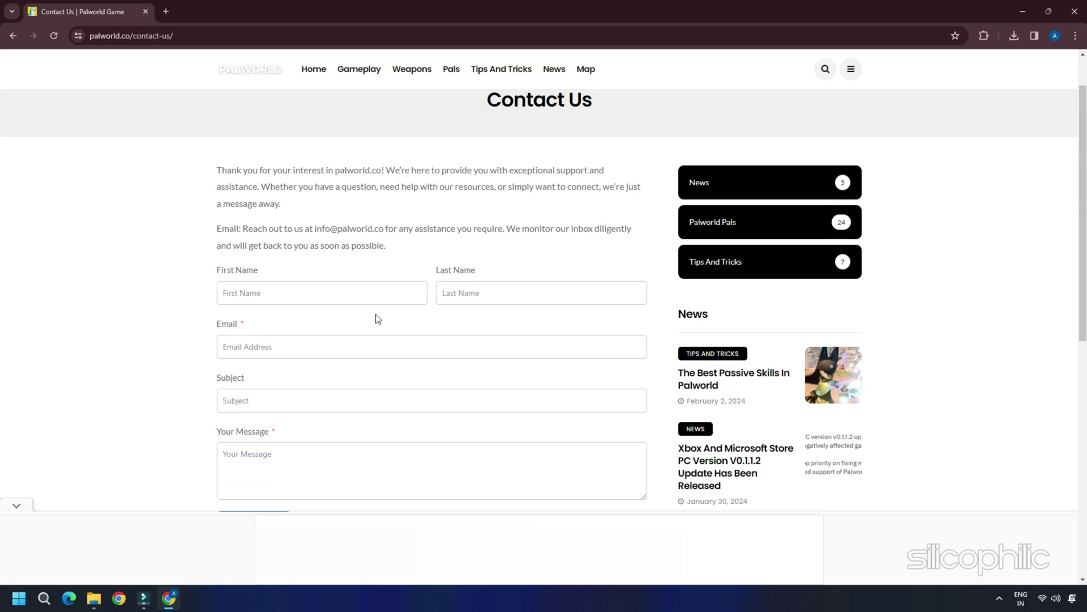
scroll(377, 319, down, 1)
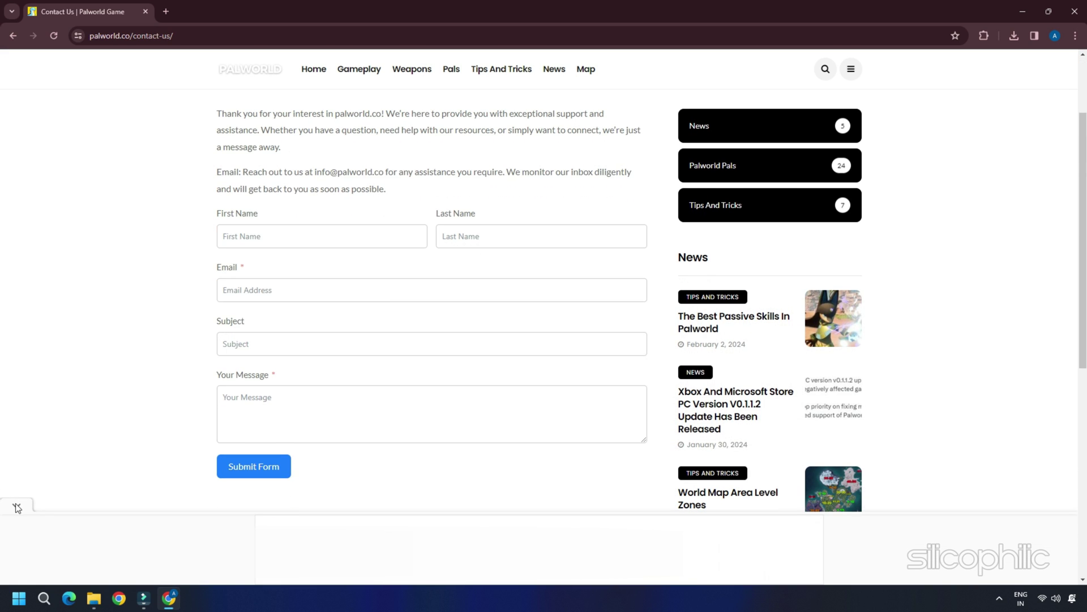